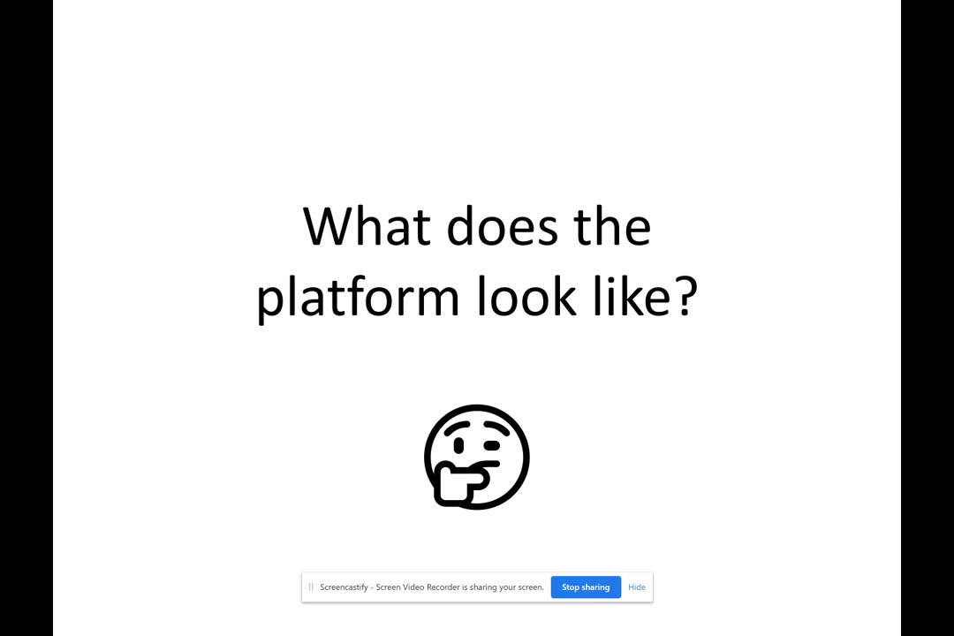
Advance through the remaining platform slides, end the slide show and switch to the FluidMath page in Chrome.
key("Right")
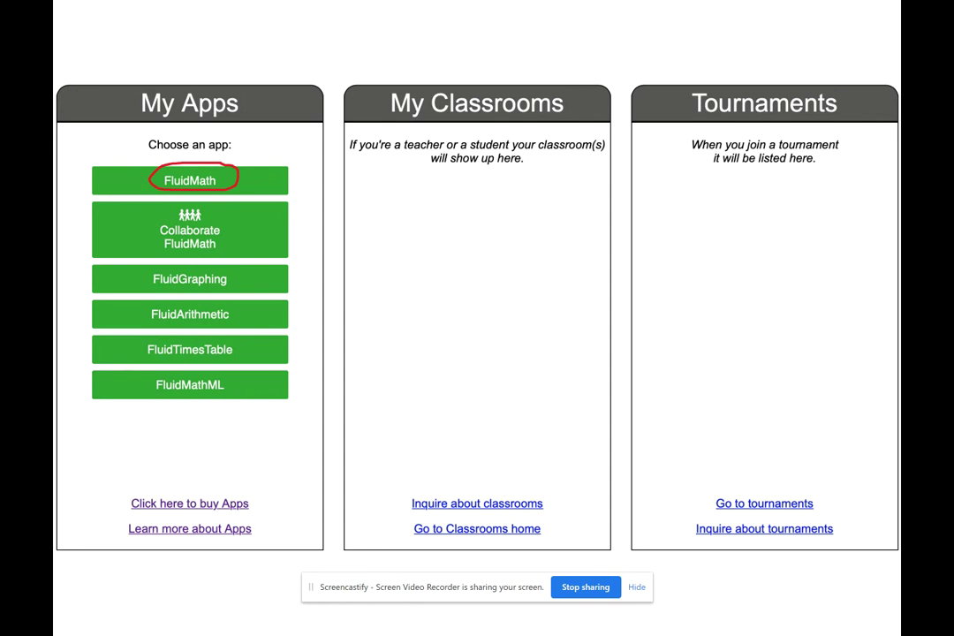
key("Right")
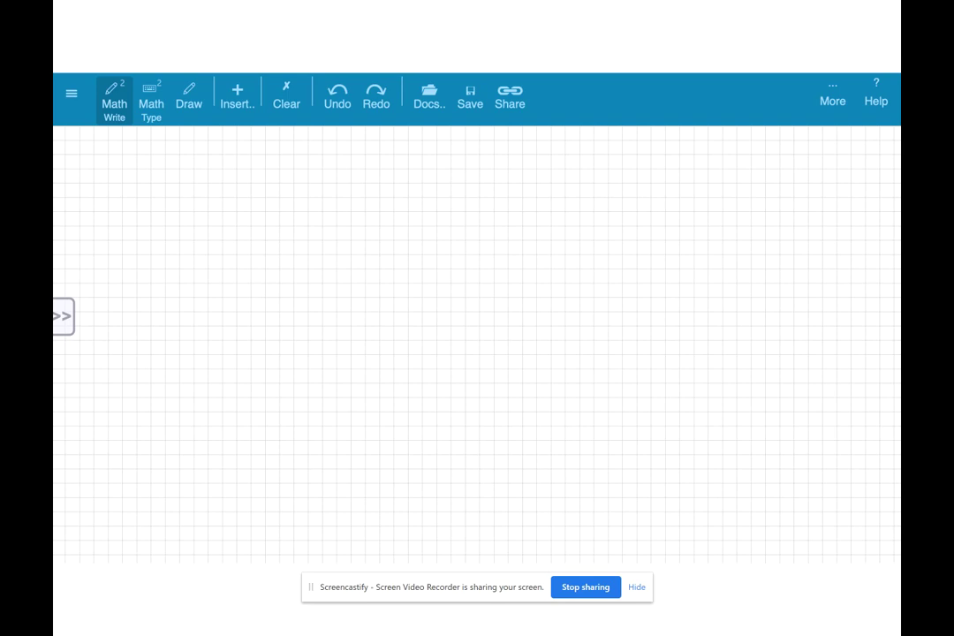
key("Escape")
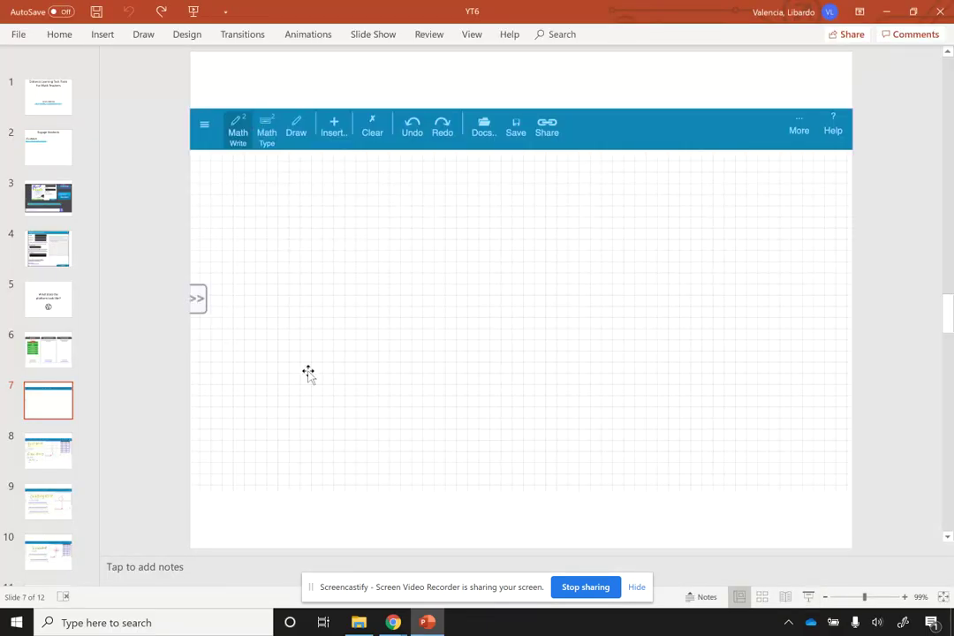
mouse_move(393, 629)
left_click(340, 578)
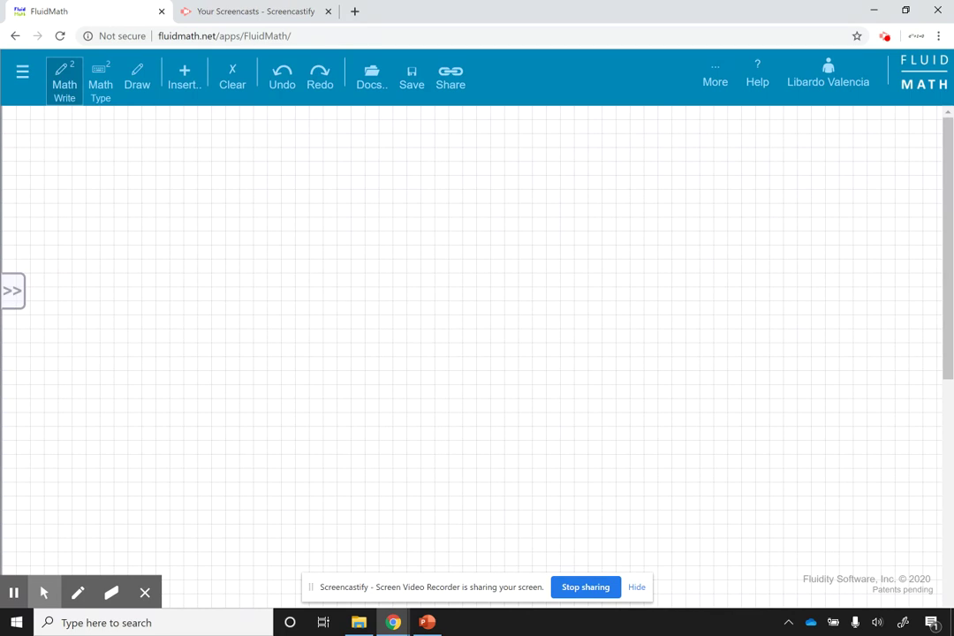
Handwrite the equation y = x² − 3x − 10 near the top of the blank page.
mouse_move(117, 161)
left_mouse_down()
mouse_move(142, 166)
mouse_move(121, 237)
left_mouse_up()
left_click_drag(166, 180, 193, 178)
left_click_drag(168, 192, 239, 195)
mouse_move(238, 162)
left_mouse_down()
mouse_move(215, 196)
mouse_move(256, 161)
mouse_move(272, 174)
mouse_move(305, 177)
mouse_move(288, 189)
mouse_move(348, 185)
left_mouse_up()
mouse_move(348, 162)
left_mouse_down()
mouse_move(324, 186)
mouse_move(374, 174)
mouse_move(394, 182)
left_mouse_up()
mouse_move(423, 155)
left_mouse_down()
mouse_move(409, 175)
mouse_move(423, 155)
left_mouse_up()
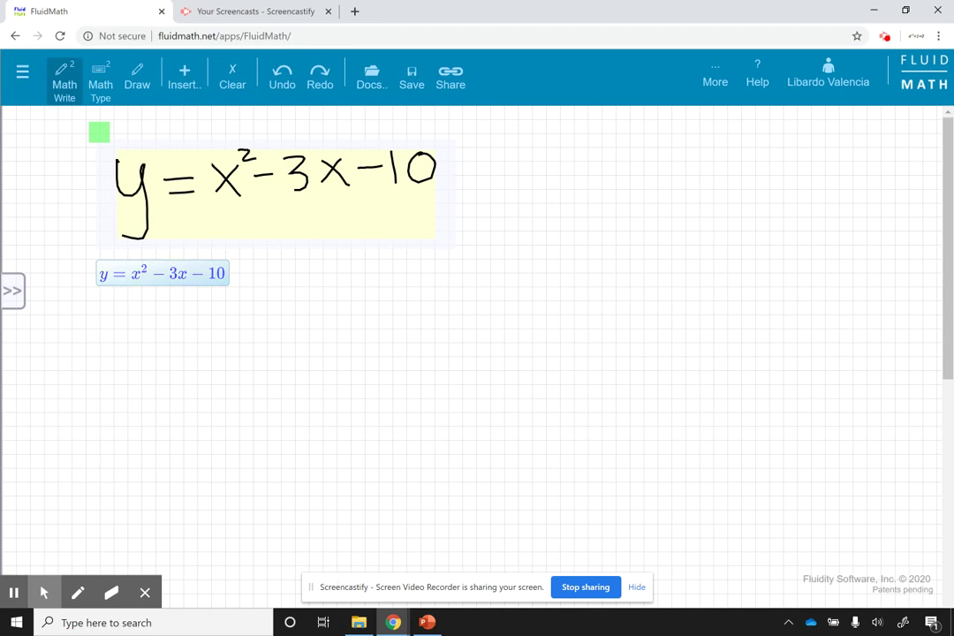
Graph y = x² − 3x − 10 beside the handwritten equation and show its table of values.
left_click_drag(290, 226, 500, 258)
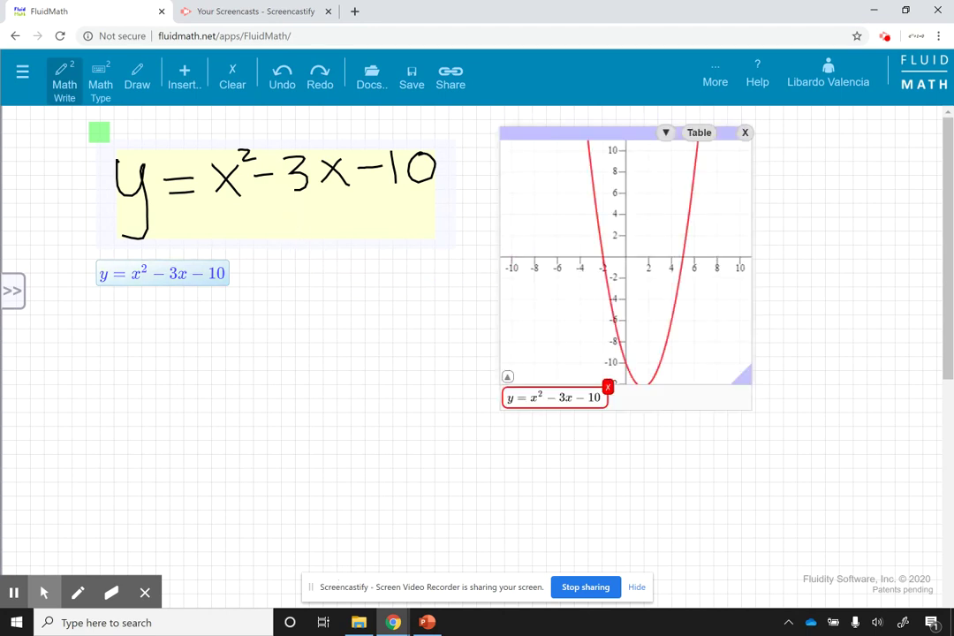
left_click_drag(605, 132, 549, 125)
left_click(644, 124)
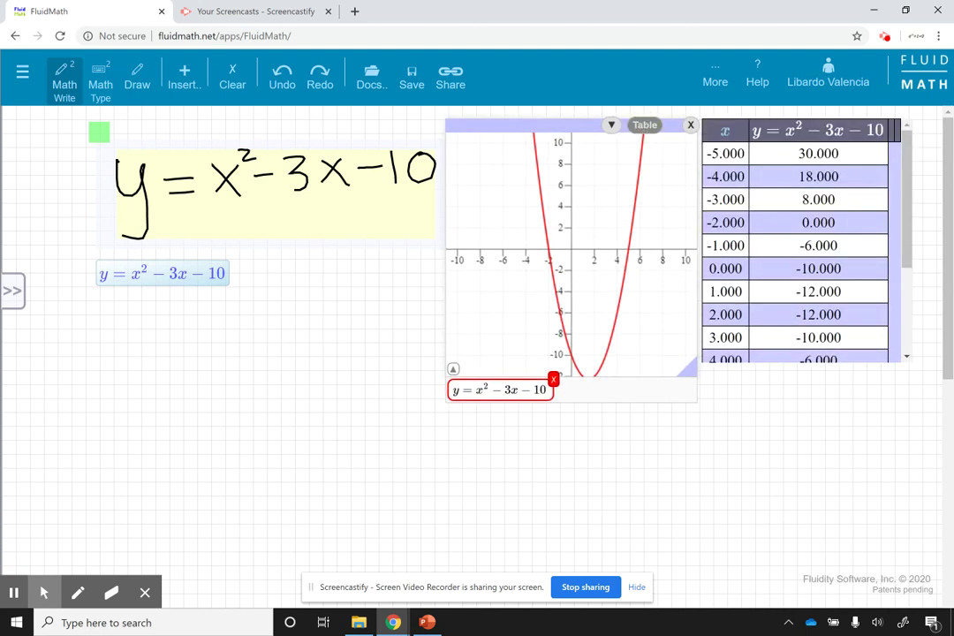
Reframe the graph so the parabola's vertex and both x-intercepts fit in view.
left_click_drag(530, 256, 588, 259)
scroll(570, 256, "down", 3)
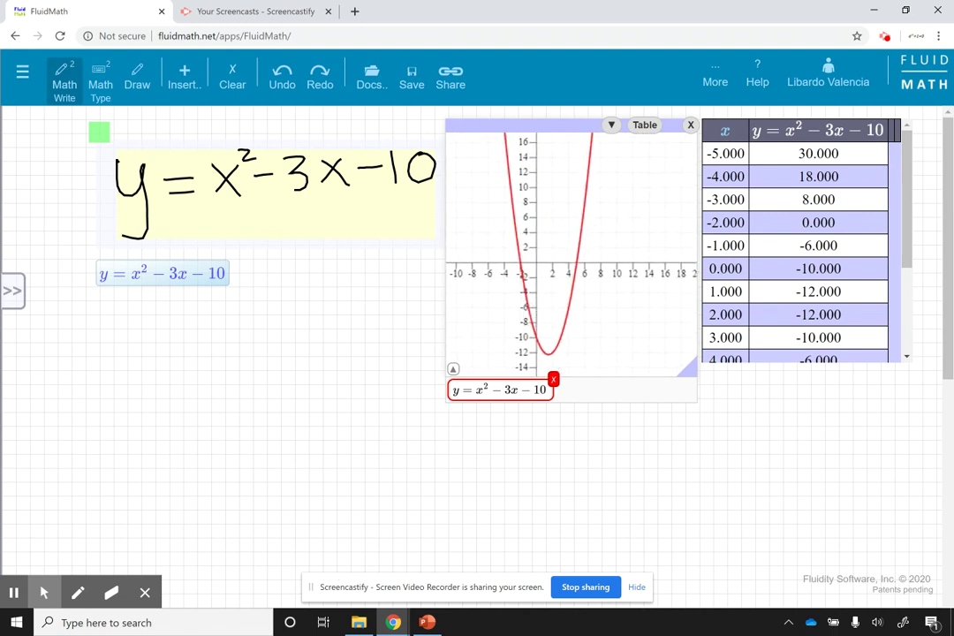
mouse_move(593, 280)
left_mouse_down()
mouse_move(628, 266)
mouse_move(587, 281)
left_mouse_up()
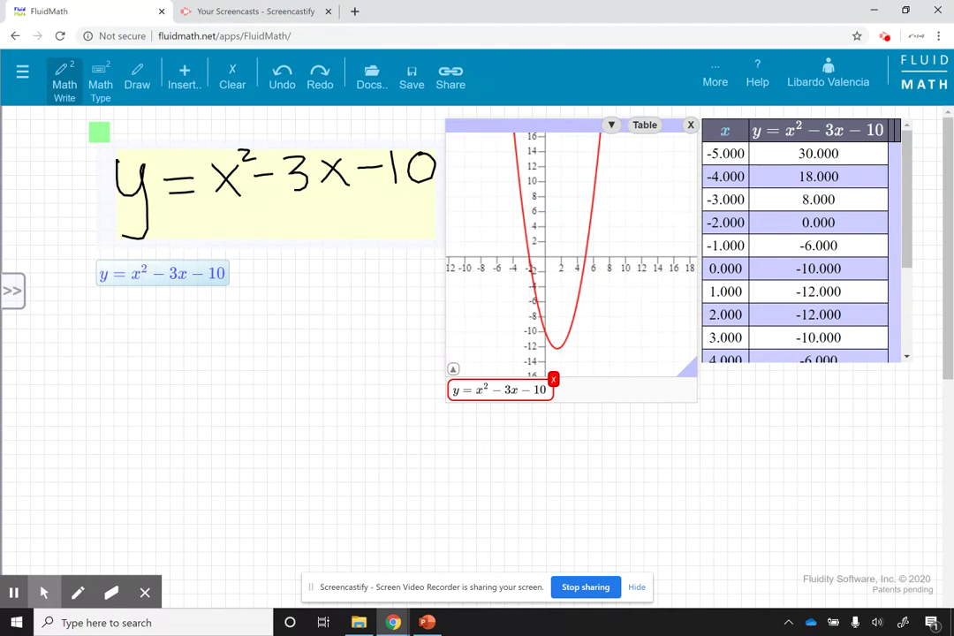
scroll(619, 265, "up", 3)
scroll(622, 261, "down", 1)
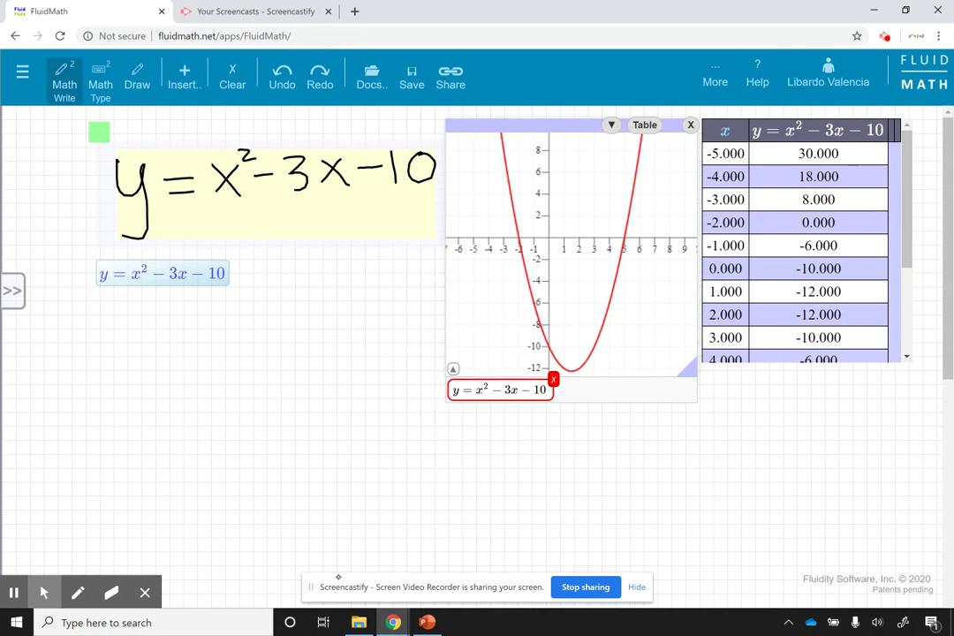
Handwrite the equation x² − 3x − 10 = 0 below the first equation.
left_click_drag(77, 352, 106, 387)
left_click_drag(105, 351, 76, 389)
left_click_drag(103, 339, 116, 349)
mouse_move(128, 365)
left_mouse_down()
mouse_move(160, 380)
mouse_move(219, 380)
left_mouse_up()
mouse_move(217, 345)
left_mouse_down()
mouse_move(187, 381)
mouse_move(247, 353)
left_mouse_up()
mouse_move(264, 334)
left_mouse_down()
mouse_move(263, 371)
mouse_move(283, 336)
mouse_move(345, 345)
mouse_move(346, 358)
mouse_move(377, 334)
left_mouse_up()
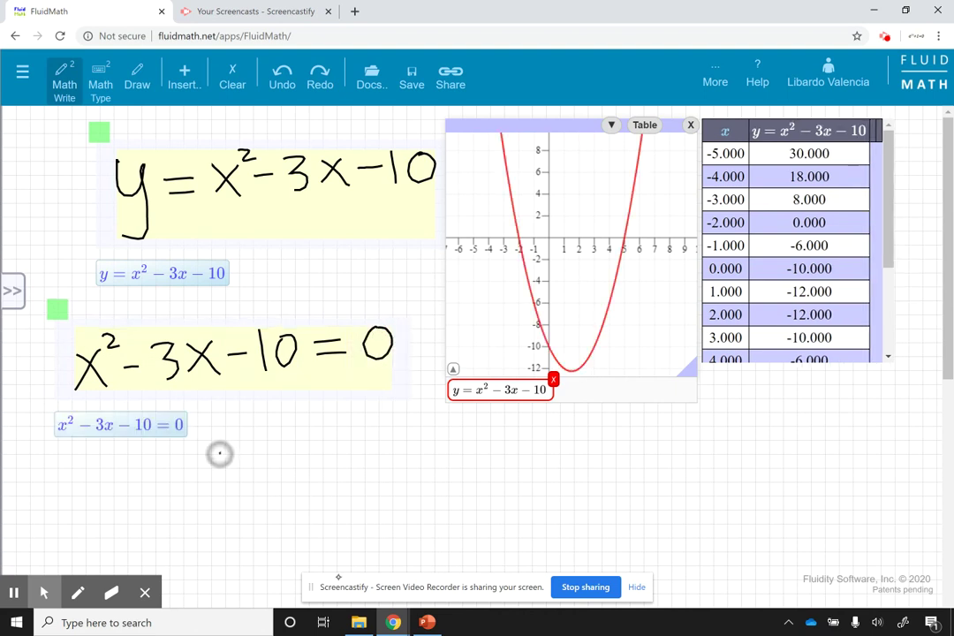
Solve the equation for x by handwriting x → beneath it.
left_click_drag(195, 455, 226, 493)
left_click_drag(226, 456, 197, 494)
mouse_move(246, 472)
left_mouse_down()
mouse_move(272, 472)
mouse_move(283, 486)
left_mouse_up()
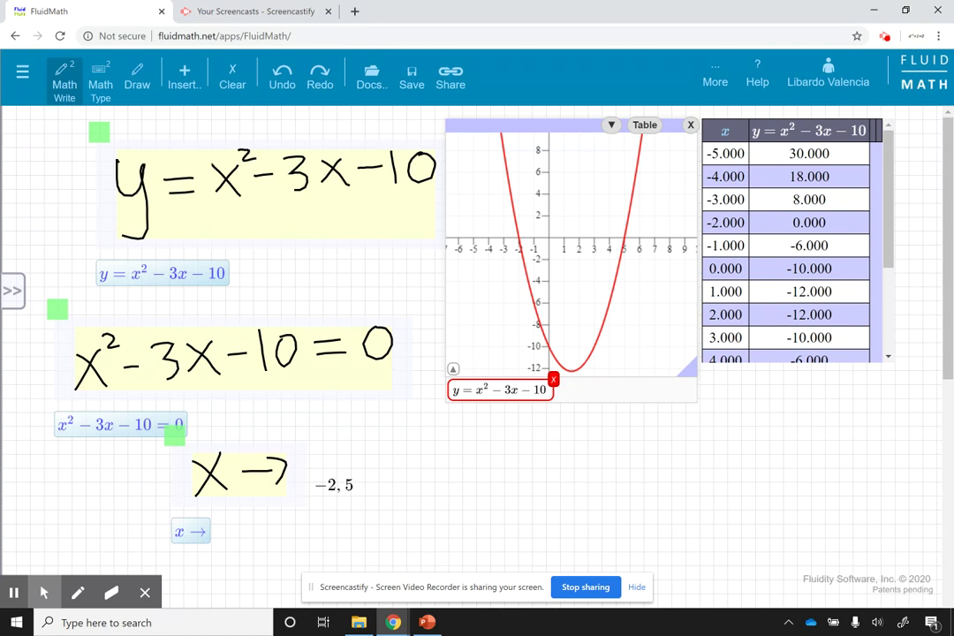
Switch to the blank second page and collapse the page list.
left_click(12, 290)
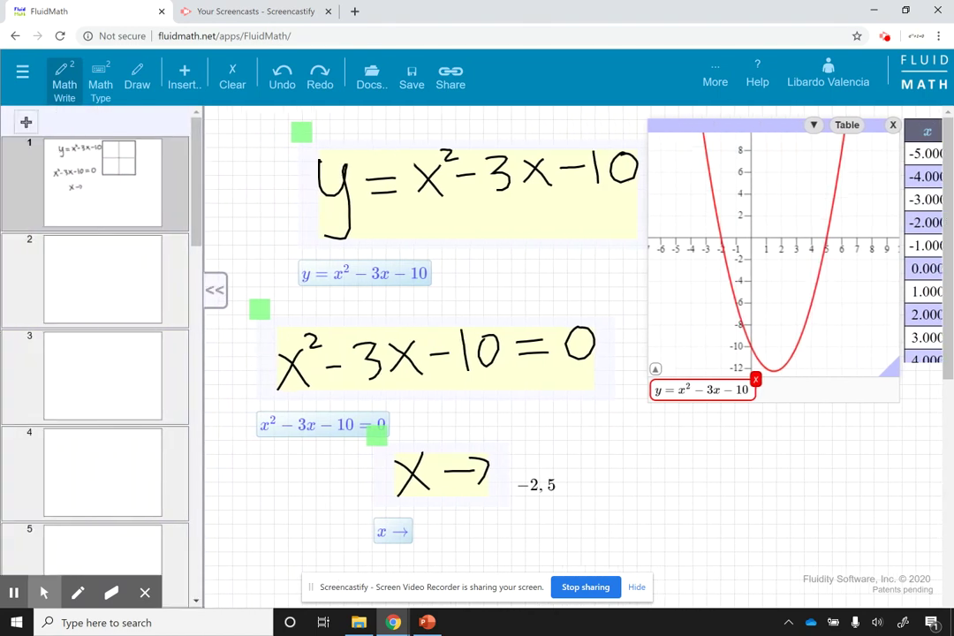
left_click(102, 279)
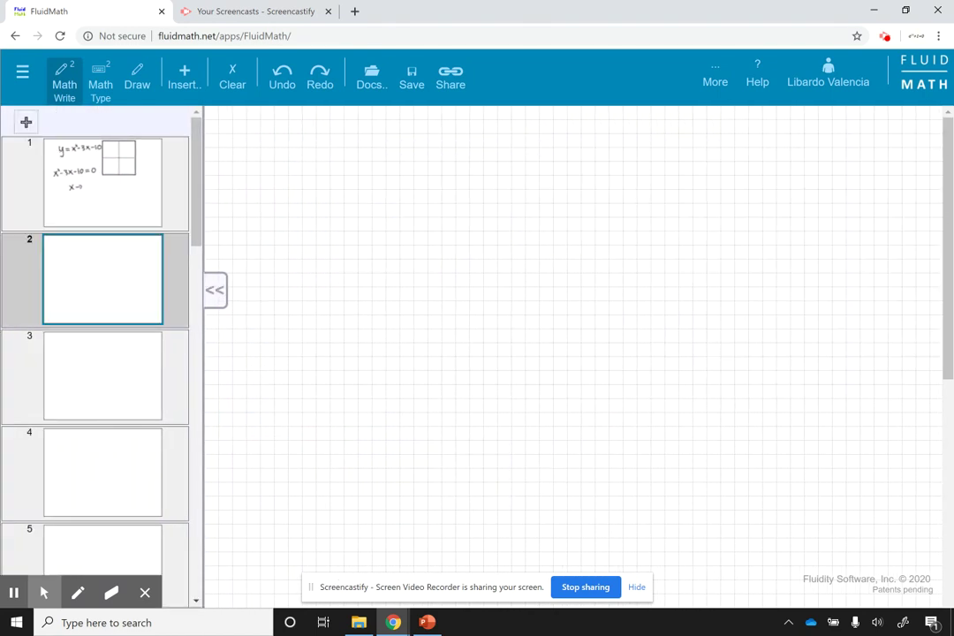
left_click(215, 290)
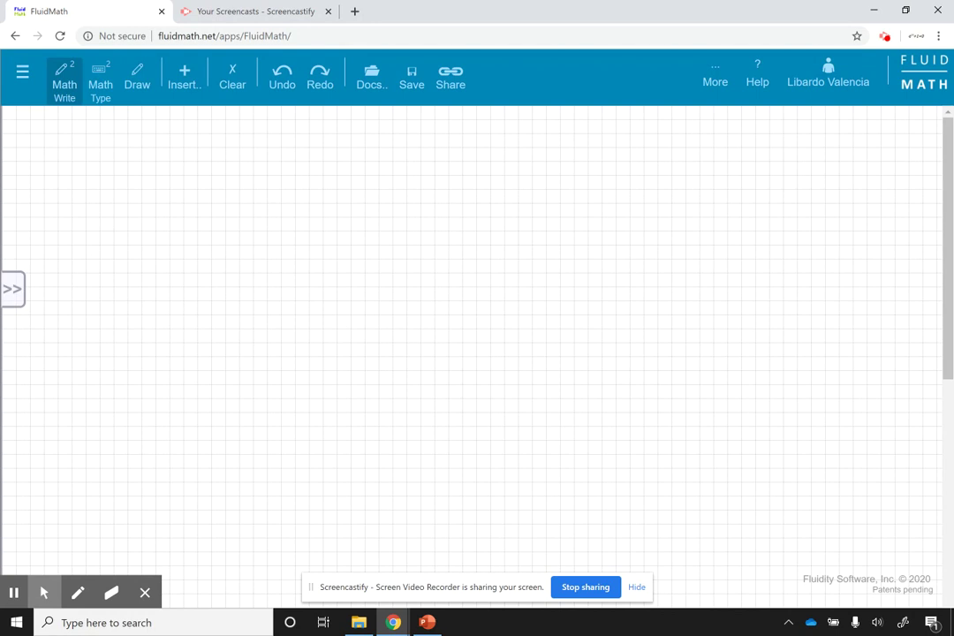
Handwrite the circle equation (x − h)² + (y − k)² = r² and correct the recognition of k.
mouse_move(137, 140)
left_mouse_down()
mouse_move(133, 203)
mouse_move(181, 195)
mouse_move(152, 195)
left_mouse_up()
mouse_move(192, 177)
left_mouse_down()
mouse_move(250, 177)
mouse_move(256, 193)
left_mouse_up()
left_click_drag(257, 132, 265, 201)
mouse_move(283, 135)
left_mouse_down()
mouse_move(300, 144)
mouse_move(322, 191)
mouse_move(340, 168)
mouse_move(355, 203)
left_mouse_up()
left_click_drag(378, 152, 391, 177)
left_click_drag(404, 148, 380, 213)
left_click_drag(417, 168, 451, 182)
left_click_drag(478, 144, 481, 181)
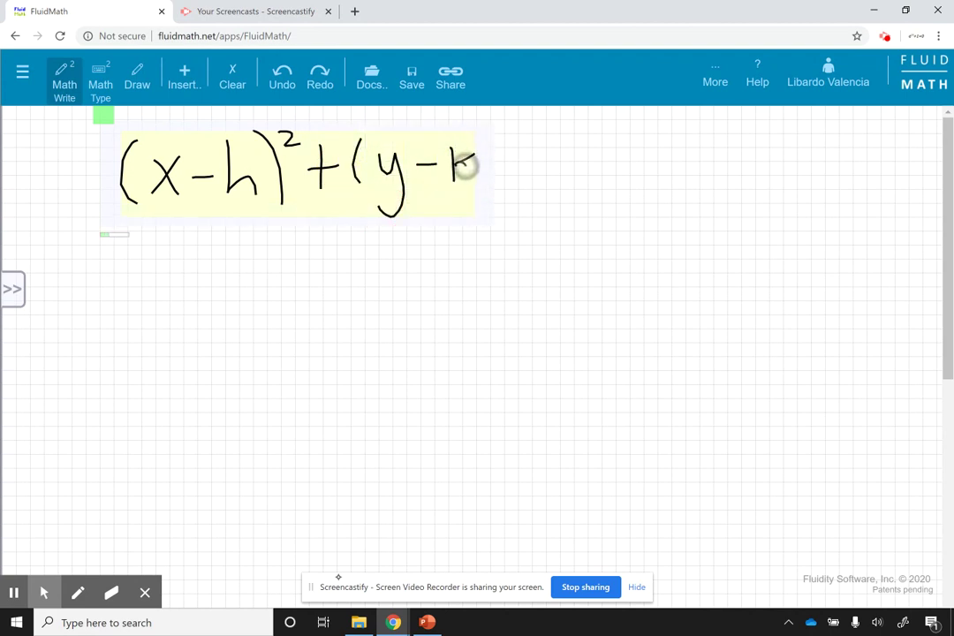
mouse_move(477, 135)
left_mouse_down()
mouse_move(497, 190)
mouse_move(516, 141)
mouse_move(542, 173)
mouse_move(587, 145)
mouse_move(616, 149)
left_mouse_up()
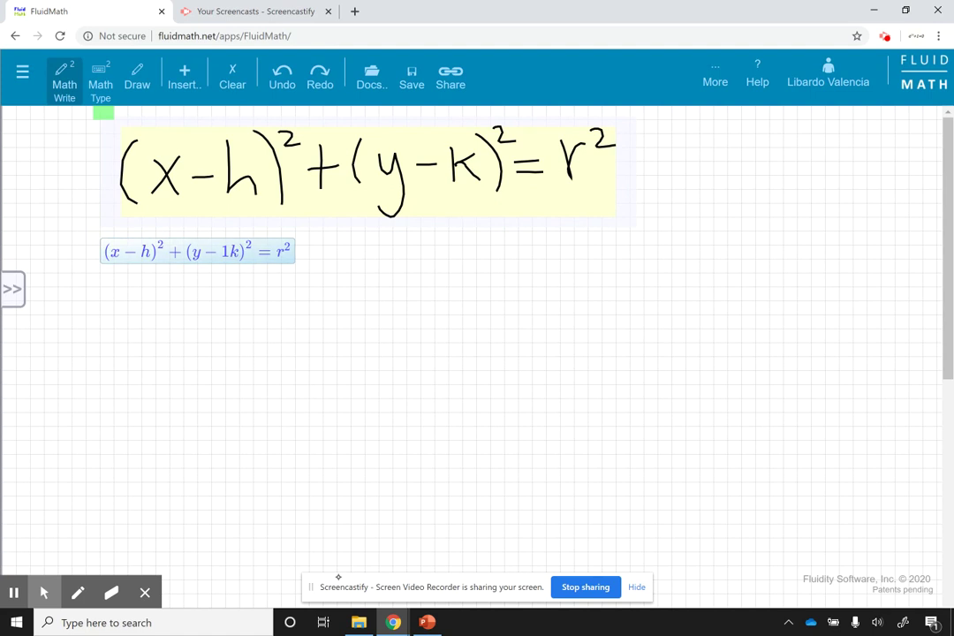
mouse_move(455, 151)
left_mouse_down()
mouse_move(446, 170)
mouse_move(469, 163)
mouse_move(451, 163)
mouse_move(453, 183)
mouse_move(455, 167)
mouse_move(480, 183)
left_mouse_up()
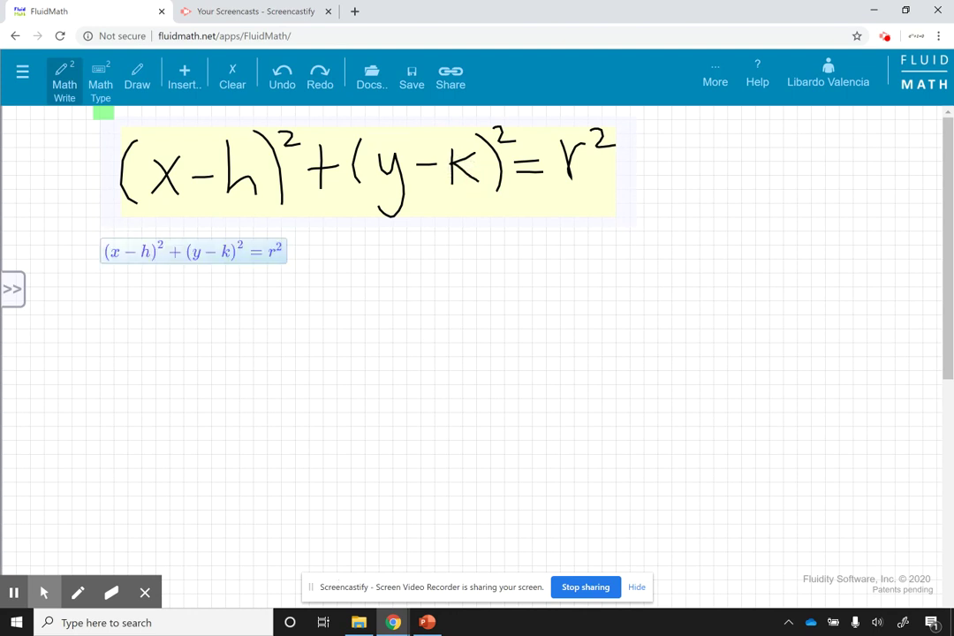
Graph the circle equation and move the graph clear of the handwriting.
left_click_drag(356, 198, 594, 250)
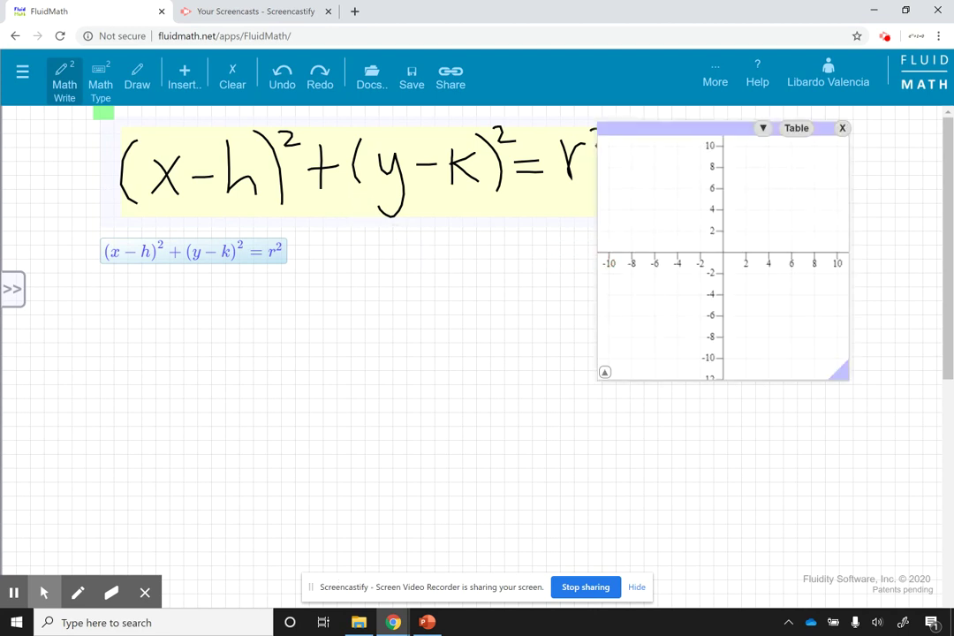
left_click_drag(686, 127, 742, 127)
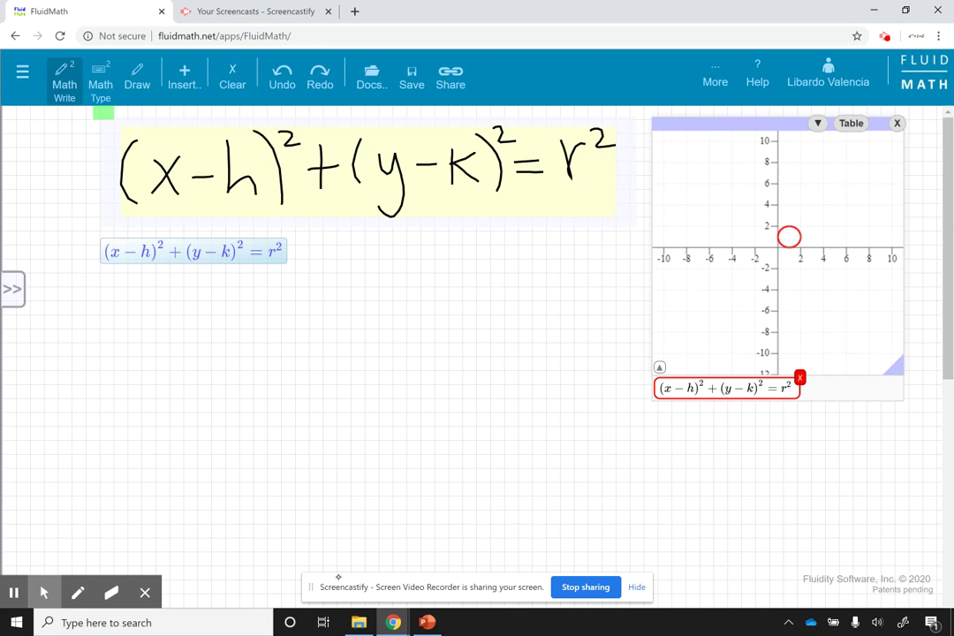
Write h = 0 below the equation, turn it into a slider, lengthen it and set h to 1.
mouse_move(128, 283)
left_mouse_down()
mouse_move(132, 317)
mouse_move(163, 325)
mouse_move(188, 301)
left_mouse_up()
left_click_drag(167, 316, 225, 298)
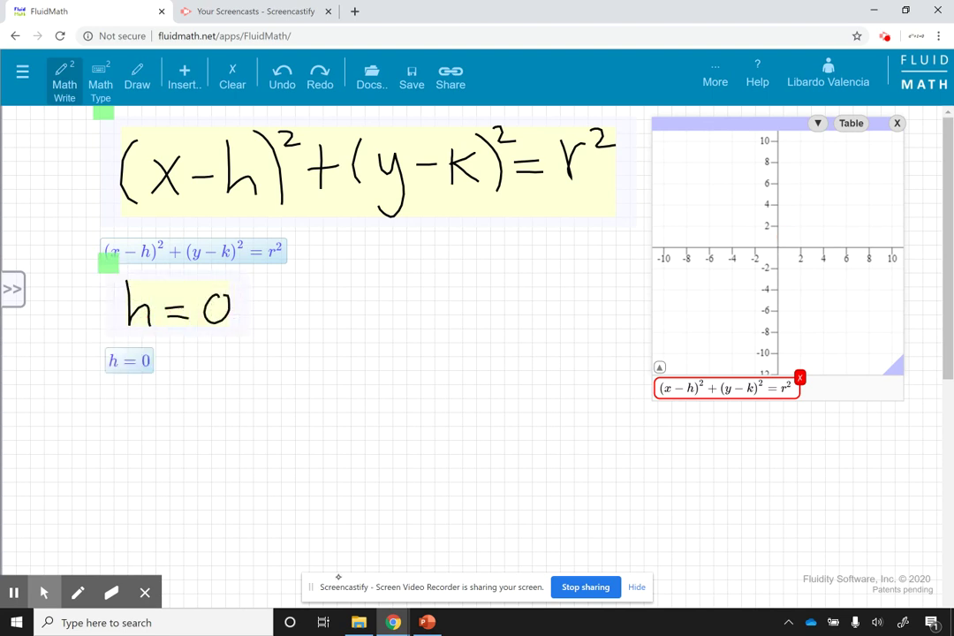
left_click(181, 316)
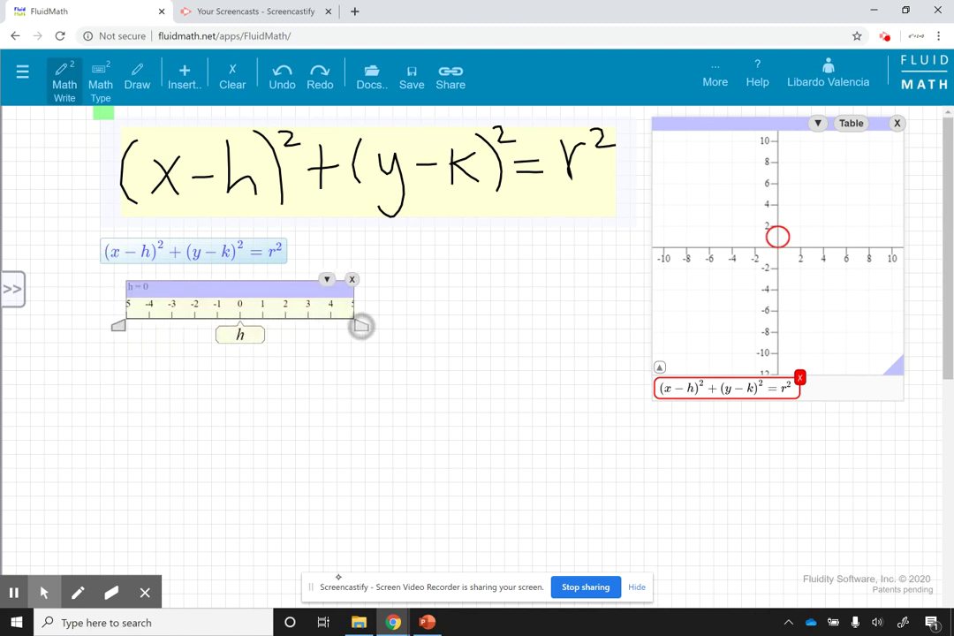
left_click_drag(349, 326, 637, 323)
left_click_drag(379, 334, 427, 354)
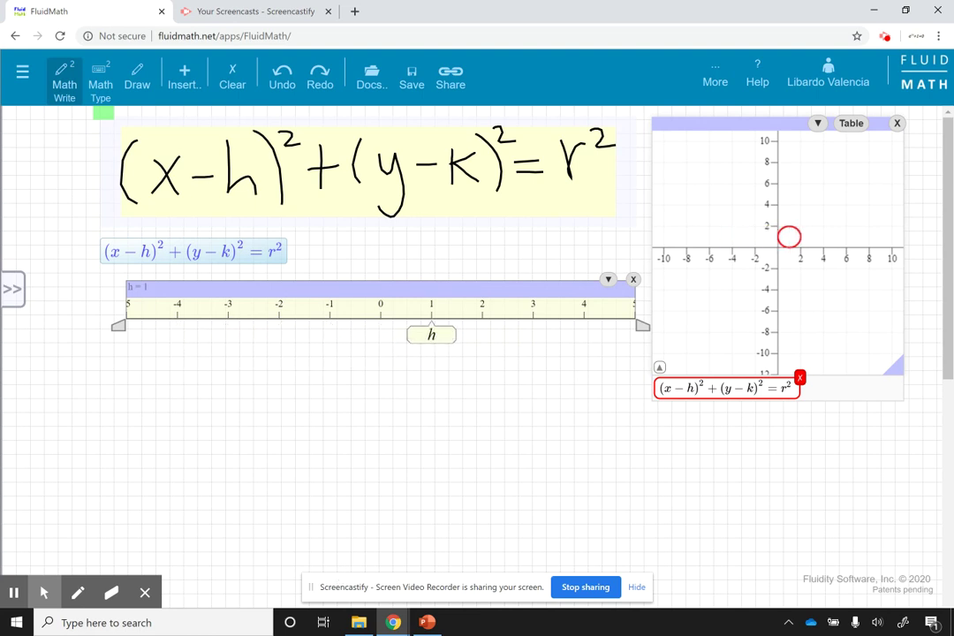
Write k = 0 under the h slider, turn it into a long slider and set k to 2.
mouse_move(107, 369)
left_mouse_down()
mouse_move(109, 403)
mouse_move(132, 378)
mouse_move(138, 402)
mouse_move(164, 384)
left_mouse_up()
mouse_move(147, 391)
left_mouse_down()
mouse_move(187, 395)
mouse_move(198, 372)
left_mouse_up()
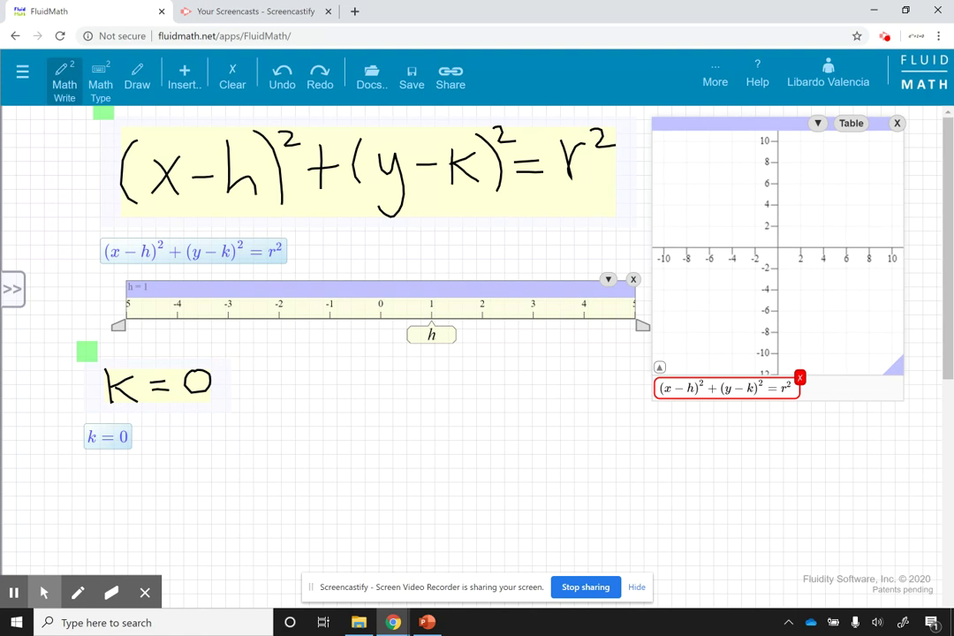
left_click_drag(259, 413, 632, 412)
mouse_move(368, 423)
left_mouse_down()
mouse_move(562, 420)
mouse_move(207, 432)
mouse_move(497, 442)
left_mouse_up()
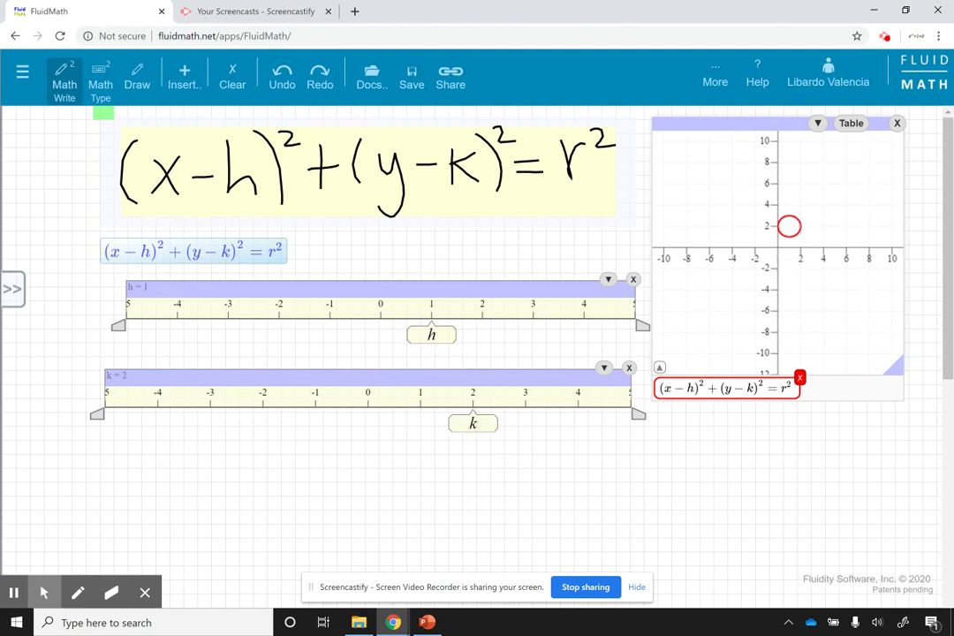
Write r = 1 under the k slider, turn it into a long slider, shift its scale and set r to 4.
mouse_move(112, 453)
left_mouse_down()
mouse_move(124, 481)
mouse_move(138, 456)
mouse_move(173, 462)
left_mouse_up()
left_click_drag(147, 474, 202, 479)
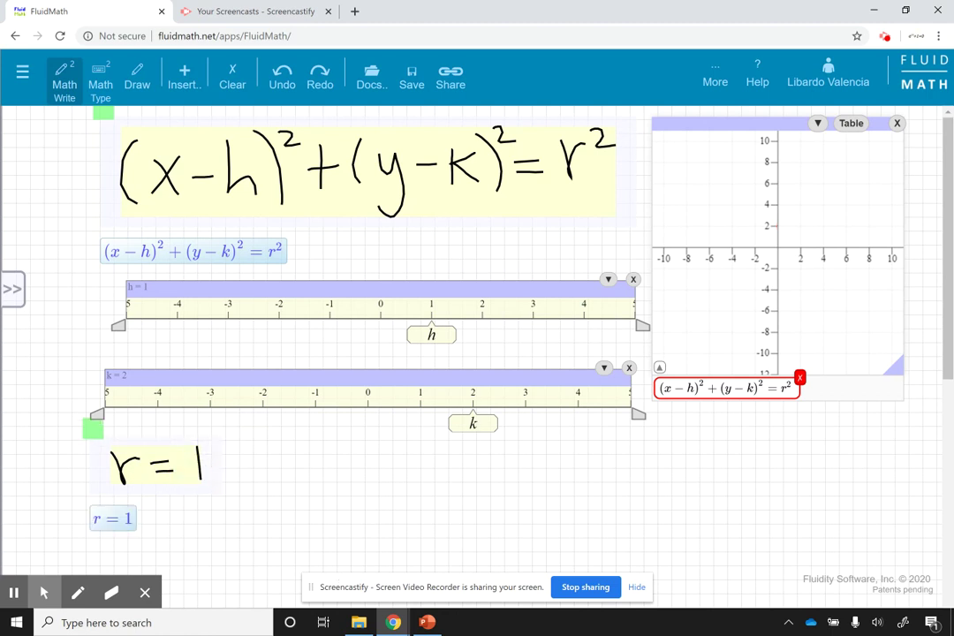
left_click_drag(278, 491, 646, 493)
left_click_drag(470, 457, 169, 481)
left_click_drag(253, 500, 405, 503)
Move the circle's centre by setting h to -2 and k to 3 with the sliders.
left_click_drag(473, 423, 263, 424)
left_click_drag(431, 334, 279, 336)
left_click_drag(263, 424, 526, 423)
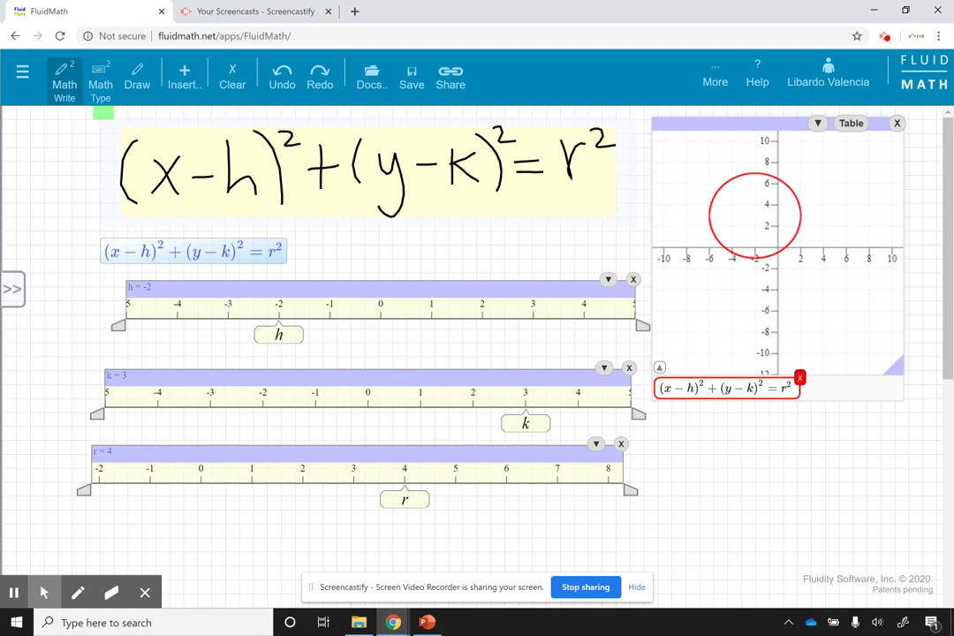
On the blank third page, handwrite r = cos(aθ) and graph it beside the equation.
left_click(12, 289)
left_click(118, 363)
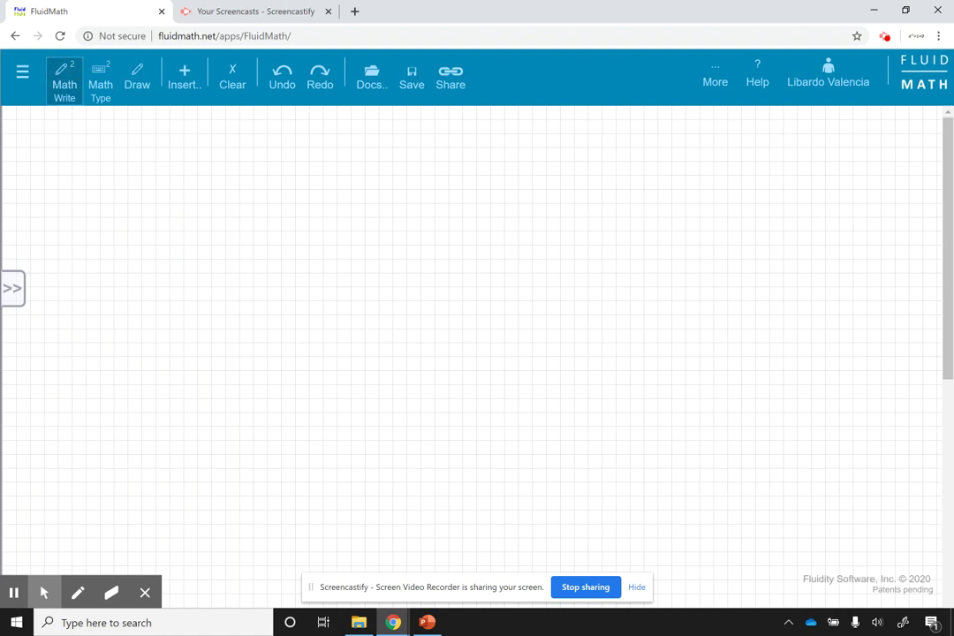
left_click_drag(207, 150, 220, 192)
mouse_move(234, 156)
left_mouse_down()
mouse_move(220, 173)
mouse_move(267, 171)
mouse_move(272, 183)
left_mouse_up()
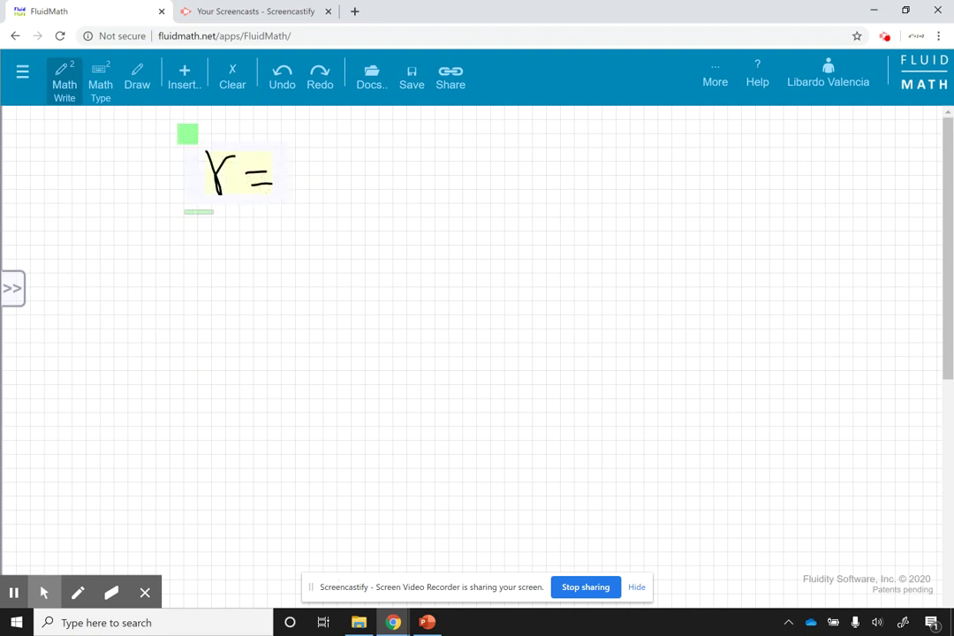
mouse_move(324, 157)
left_mouse_down()
mouse_move(300, 165)
mouse_move(322, 189)
mouse_move(345, 168)
left_mouse_up()
left_click_drag(375, 163, 367, 187)
left_click_drag(395, 149, 389, 191)
mouse_move(433, 164)
left_mouse_down()
mouse_move(429, 183)
mouse_move(456, 188)
mouse_move(494, 164)
mouse_move(491, 189)
left_mouse_up()
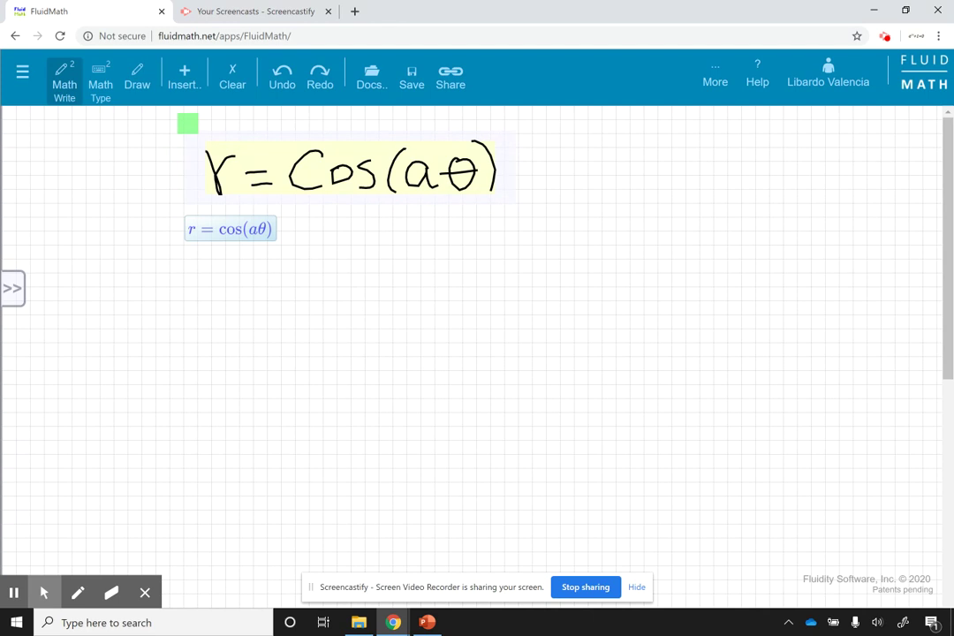
mouse_move(386, 181)
left_mouse_down()
mouse_move(447, 239)
mouse_move(481, 234)
left_mouse_up()
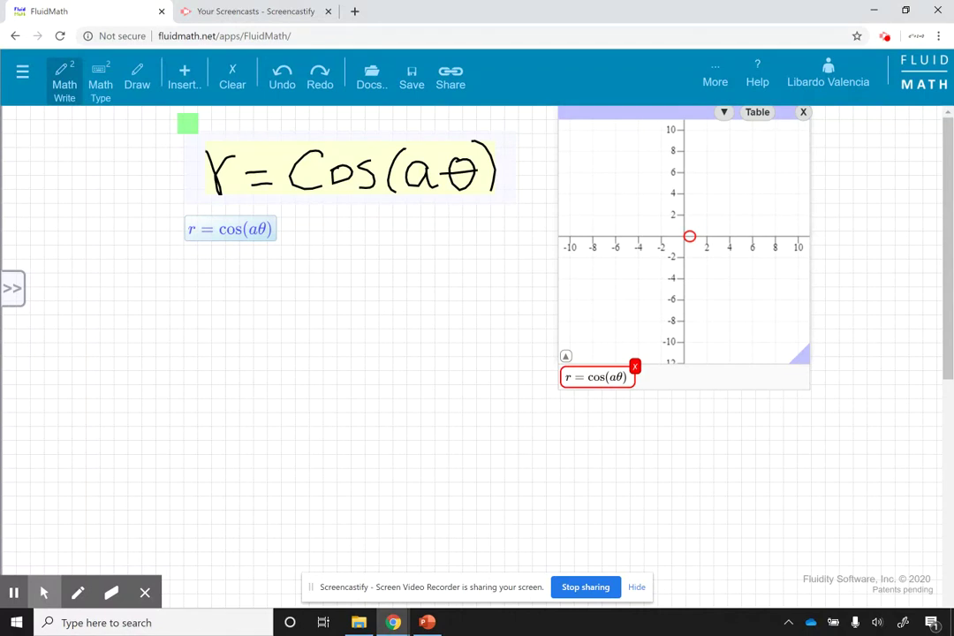
Write a = 1 below the polar equation, turn it into a slider and lengthen it.
mouse_move(131, 284)
left_mouse_down()
mouse_move(139, 309)
mouse_move(169, 289)
left_mouse_up()
left_click_drag(142, 303, 199, 308)
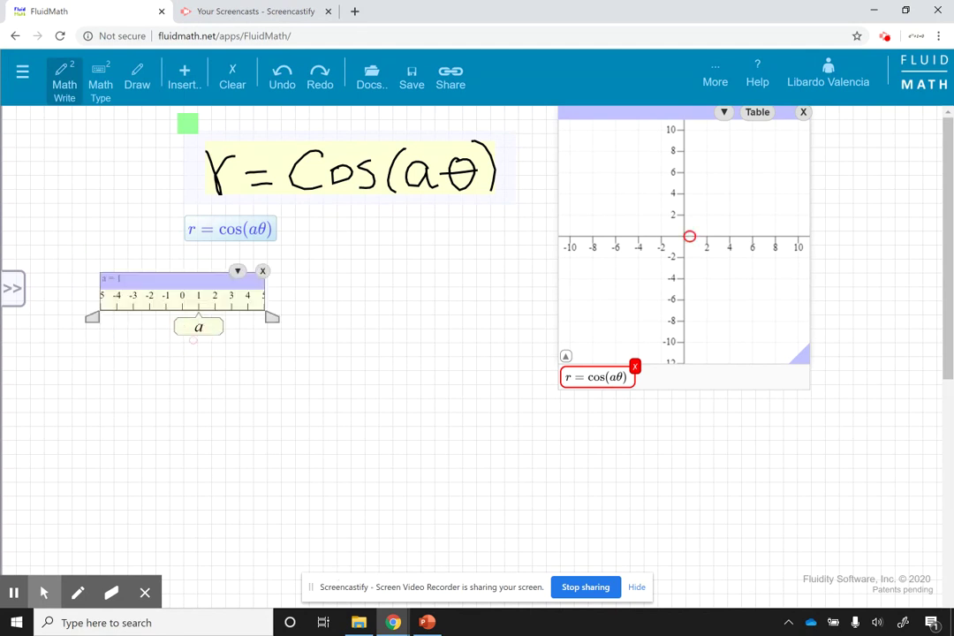
left_click_drag(273, 317, 526, 318)
mouse_move(352, 327)
left_mouse_down()
mouse_move(465, 324)
mouse_move(213, 337)
mouse_move(352, 340)
left_mouse_up()
Enlarge the polar curve on the graph and set a to 2 with the slider.
left_click_drag(693, 281, 633, 287)
scroll(698, 248, "up", 3)
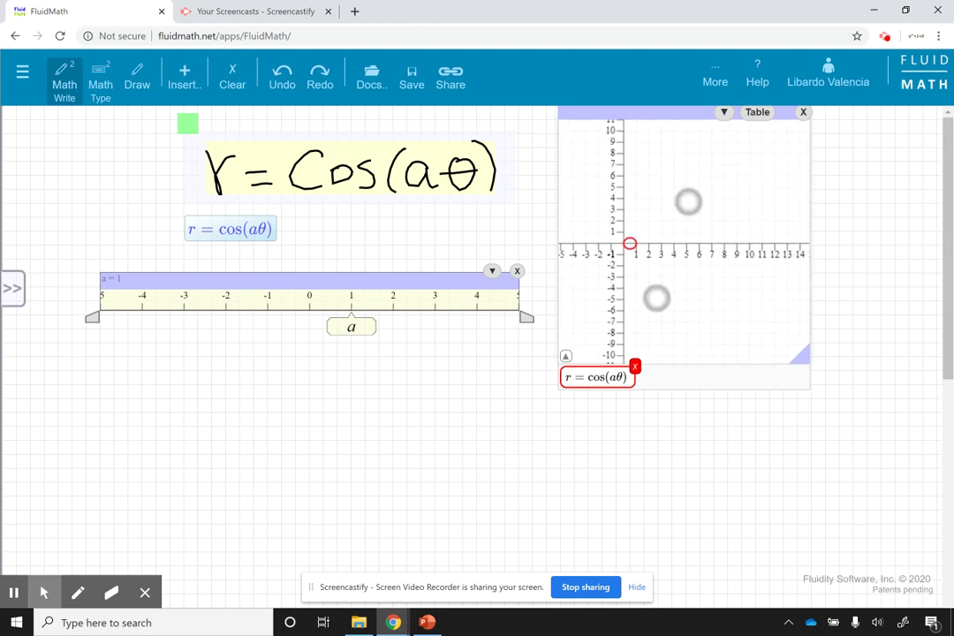
scroll(707, 248, "up", 1)
left_click_drag(351, 328, 393, 343)
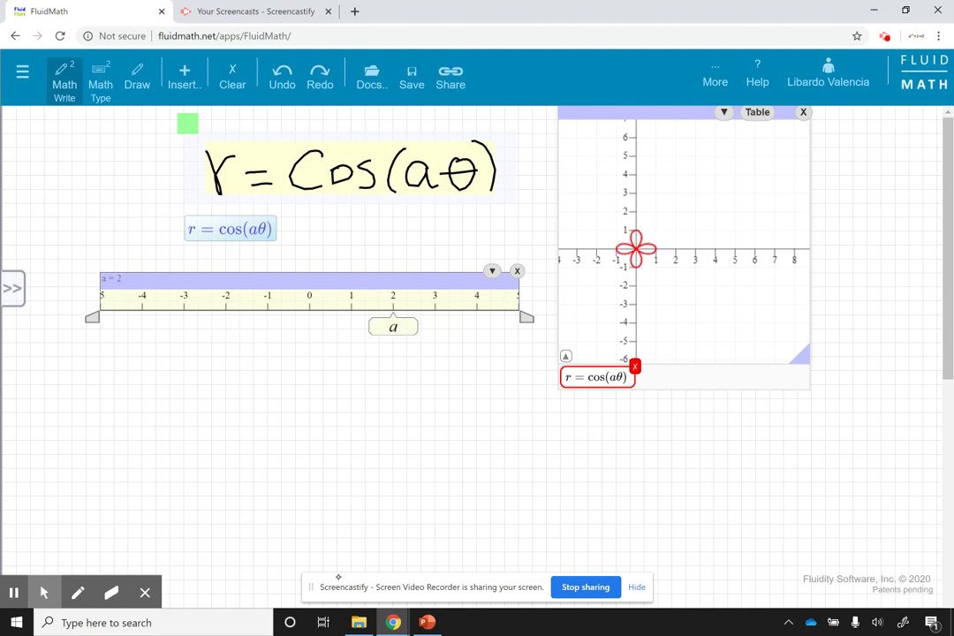
Insert the coefficient b before cos in the handwritten equation, making it r = b cos(aθ).
left_click_drag(275, 160, 283, 182)
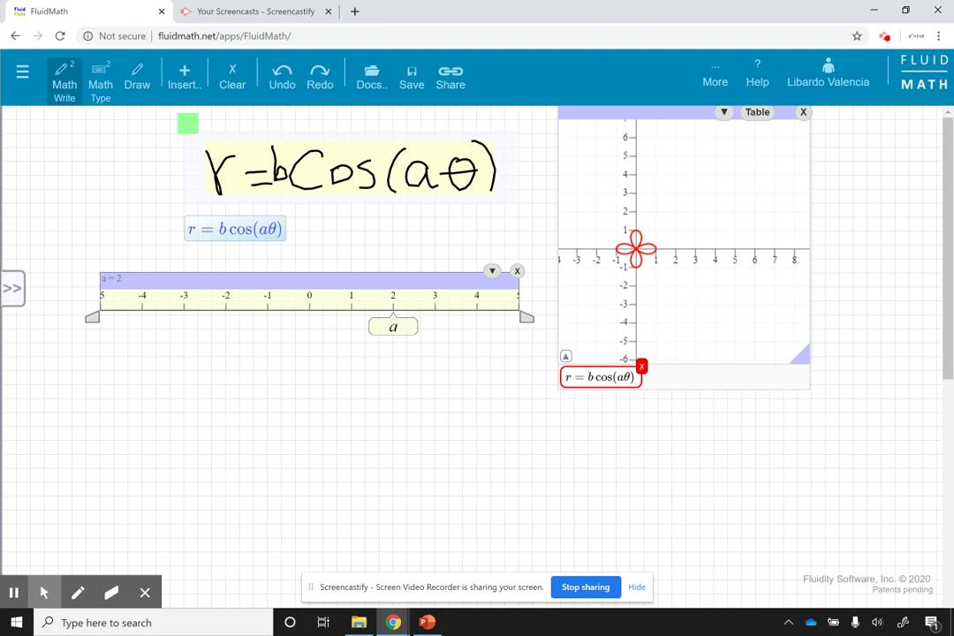
Handwrite b = 1 below the a slider, turn it into a slider and lengthen it.
mouse_move(98, 361)
left_mouse_down()
mouse_move(116, 394)
mouse_move(150, 389)
left_mouse_up()
left_click_drag(127, 401, 175, 403)
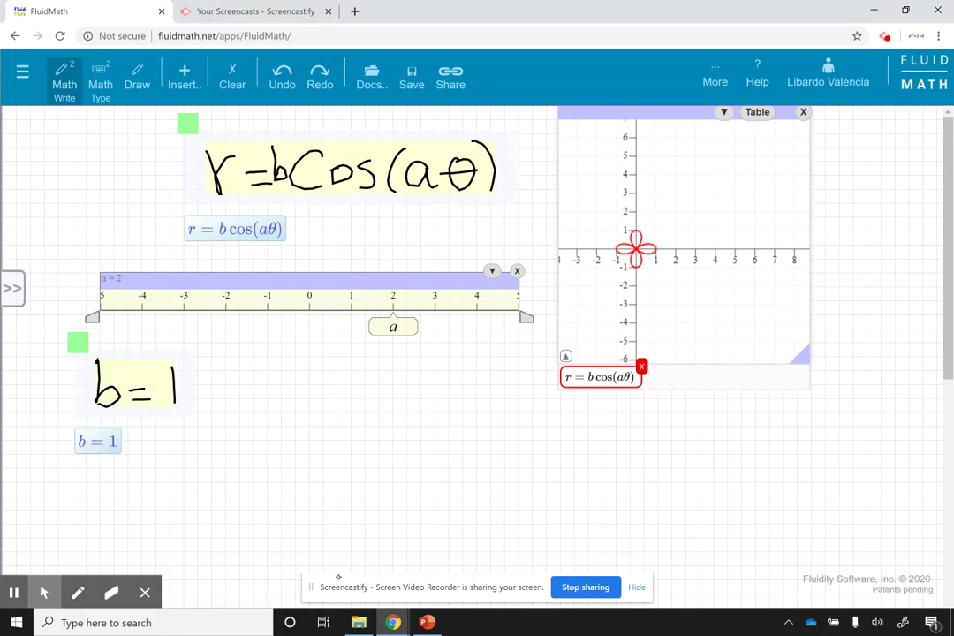
left_click_drag(163, 425, 164, 426)
left_click_drag(298, 405, 537, 403)
Set b to 4 with its slider and show the polar graph's table of values.
left_click_drag(356, 413, 488, 409)
mouse_move(400, 327)
left_mouse_down()
mouse_move(260, 328)
mouse_move(393, 327)
left_mouse_up()
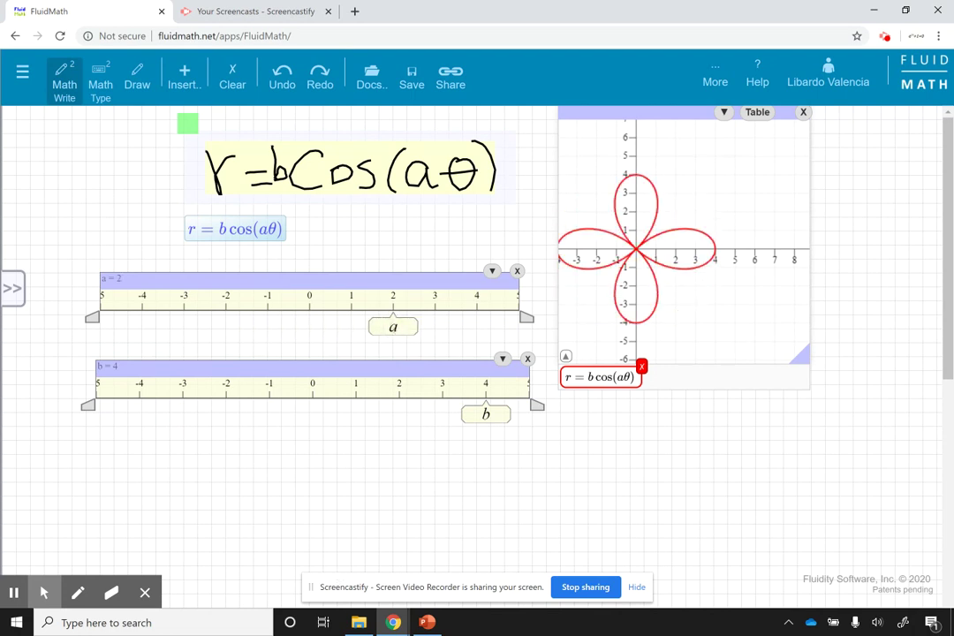
left_click(757, 112)
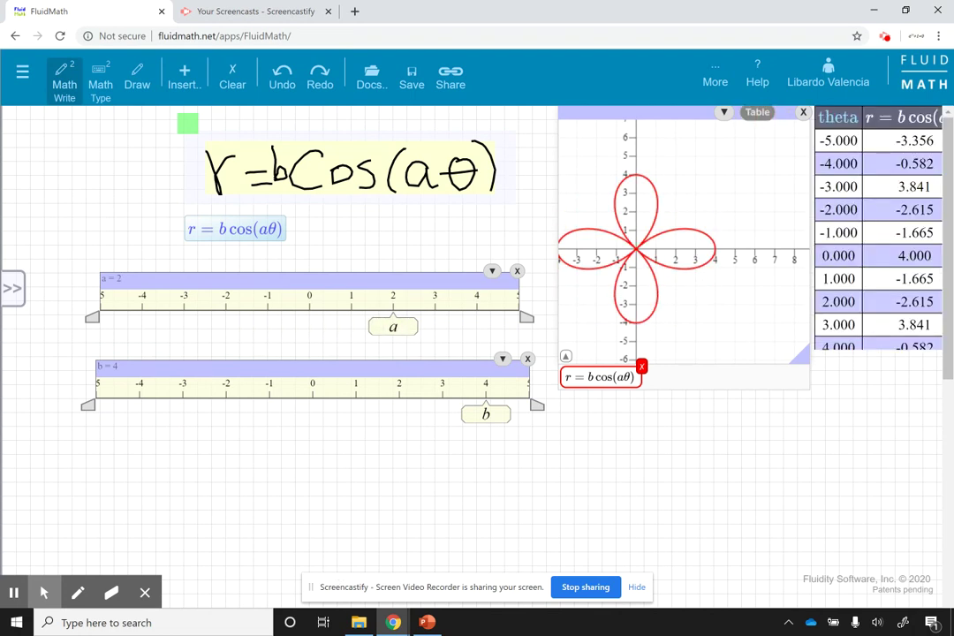
mouse_move(485, 414)
left_mouse_down()
mouse_move(375, 415)
mouse_move(473, 416)
left_mouse_up()
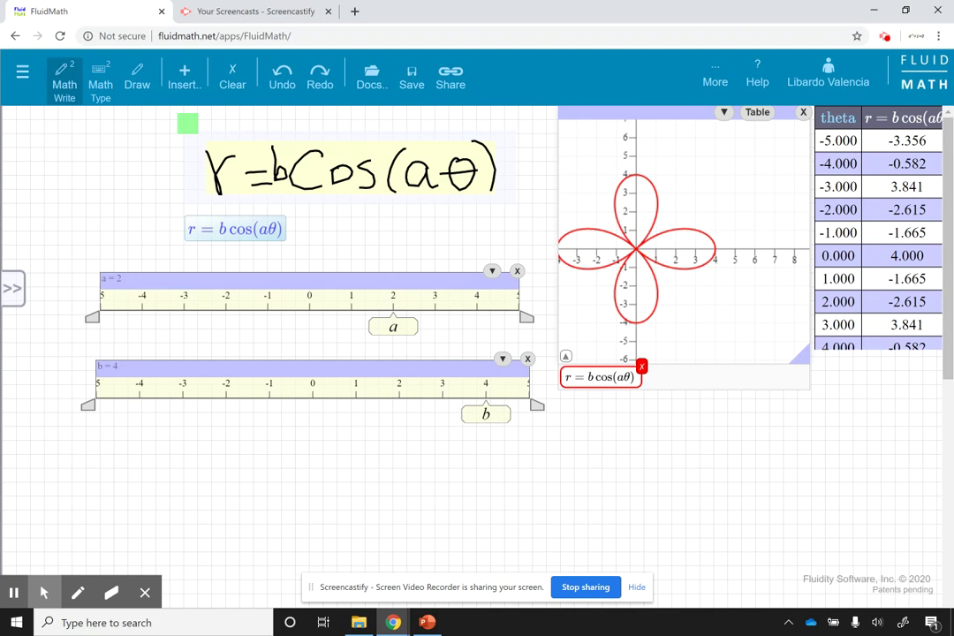
On the blank fourth page, draw a rectangular cart with two wheels using the Draw pen.
left_click(12, 288)
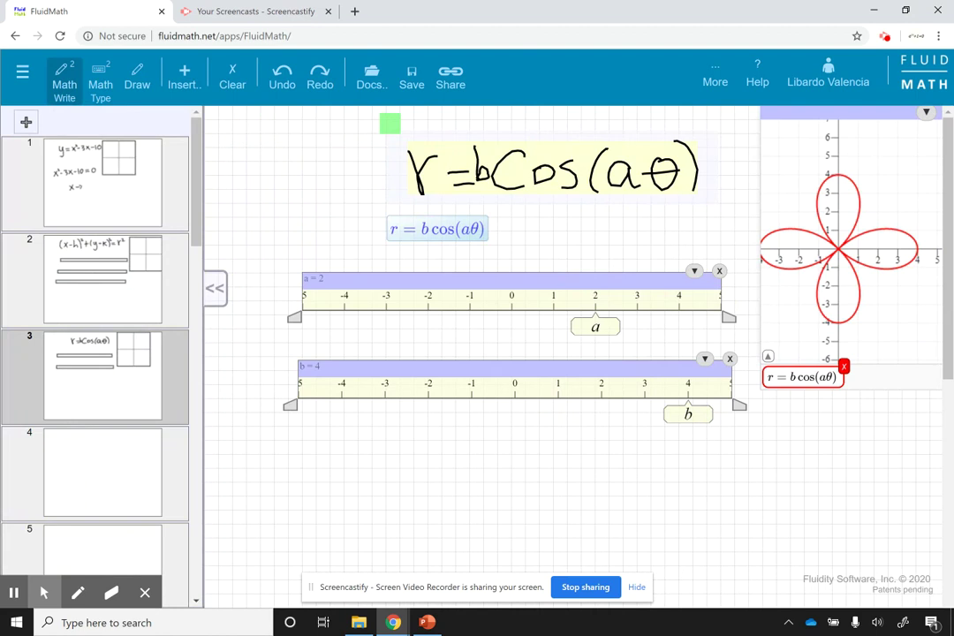
left_click(131, 453)
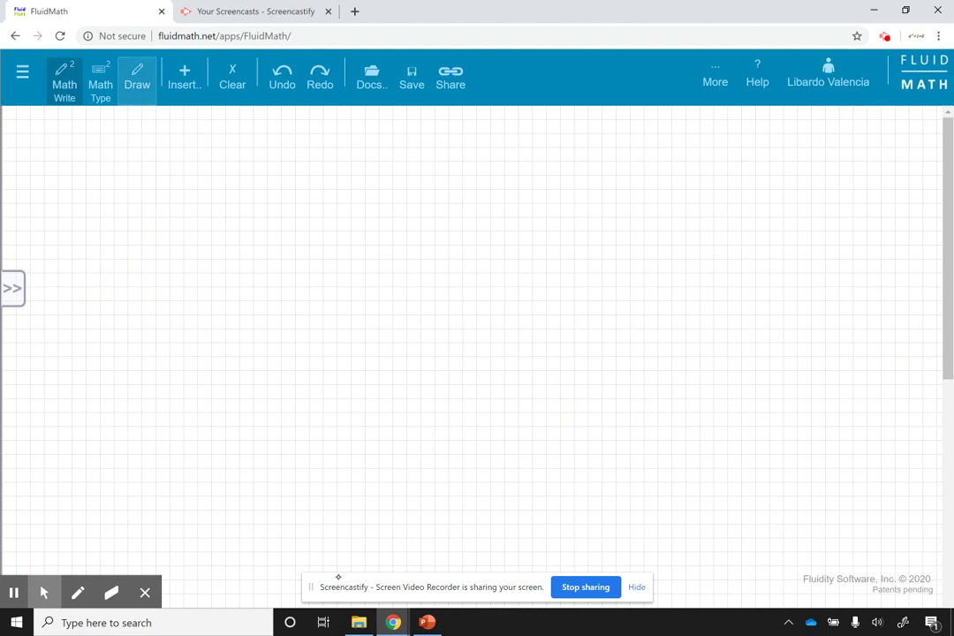
left_click(137, 79)
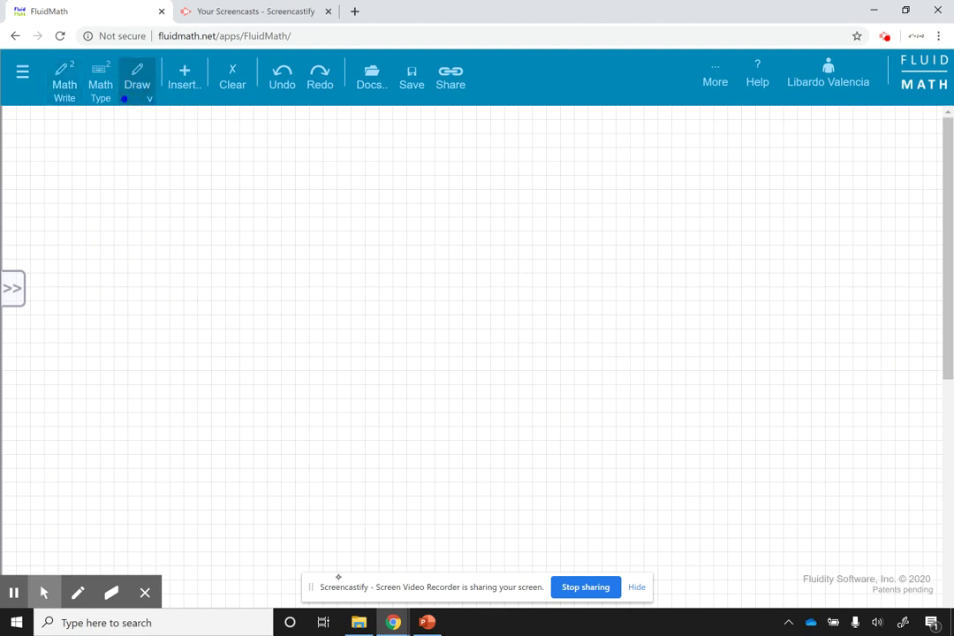
mouse_move(245, 146)
left_mouse_down()
mouse_move(311, 198)
mouse_move(358, 161)
mouse_move(304, 146)
mouse_move(240, 147)
left_mouse_up()
left_click_drag(255, 195, 258, 196)
mouse_move(345, 196)
left_mouse_down()
mouse_move(358, 205)
mouse_move(346, 195)
left_mouse_up()
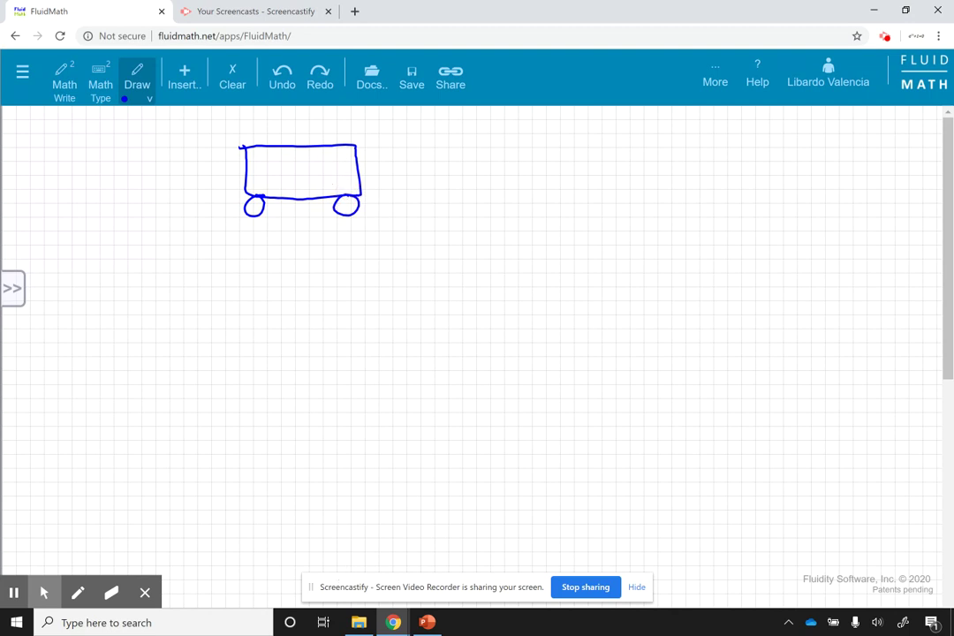
Draw an oval cart with two wheels below the rectangular one and a long horizontal line beneath it.
mouse_move(304, 259)
left_mouse_down()
mouse_move(286, 323)
mouse_move(328, 262)
mouse_move(304, 260)
left_mouse_up()
mouse_move(278, 323)
left_mouse_down()
mouse_move(331, 337)
mouse_move(334, 320)
left_mouse_up()
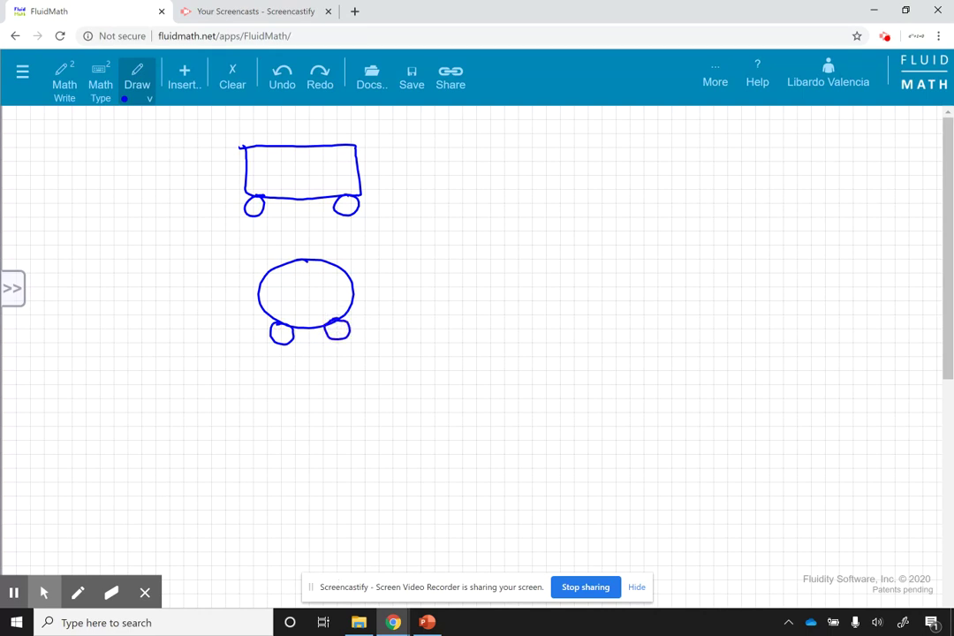
left_click_drag(248, 379, 818, 373)
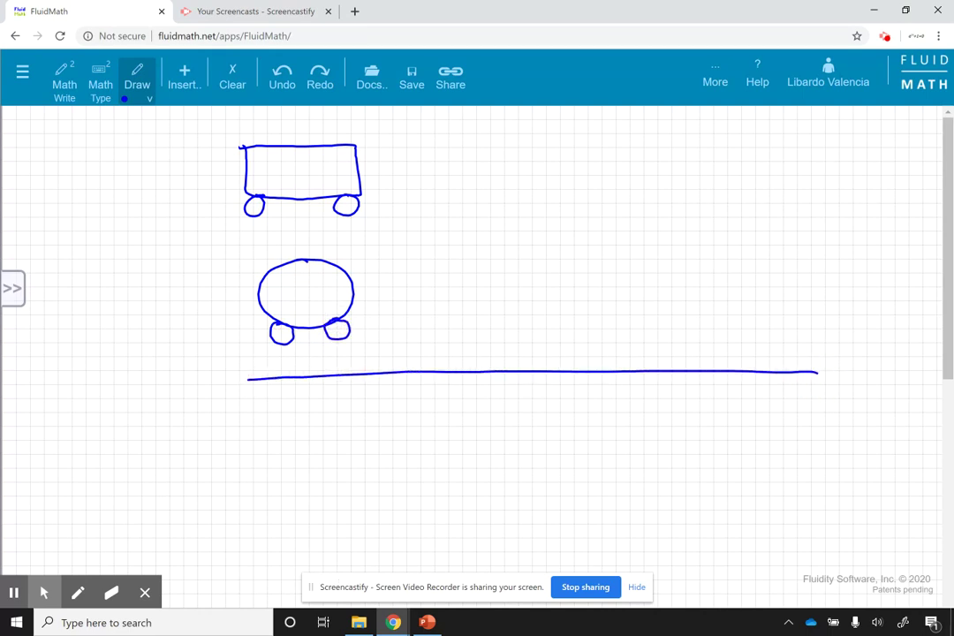
In math writing mode, label the rectangular cart a and the oval cart b.
left_click(64, 78)
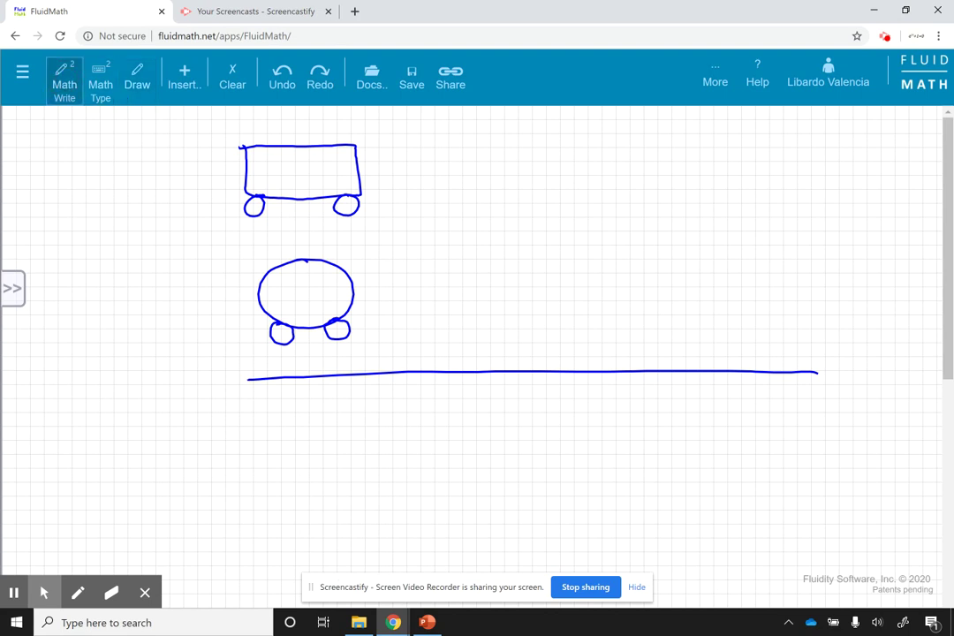
left_click_drag(204, 152, 219, 183)
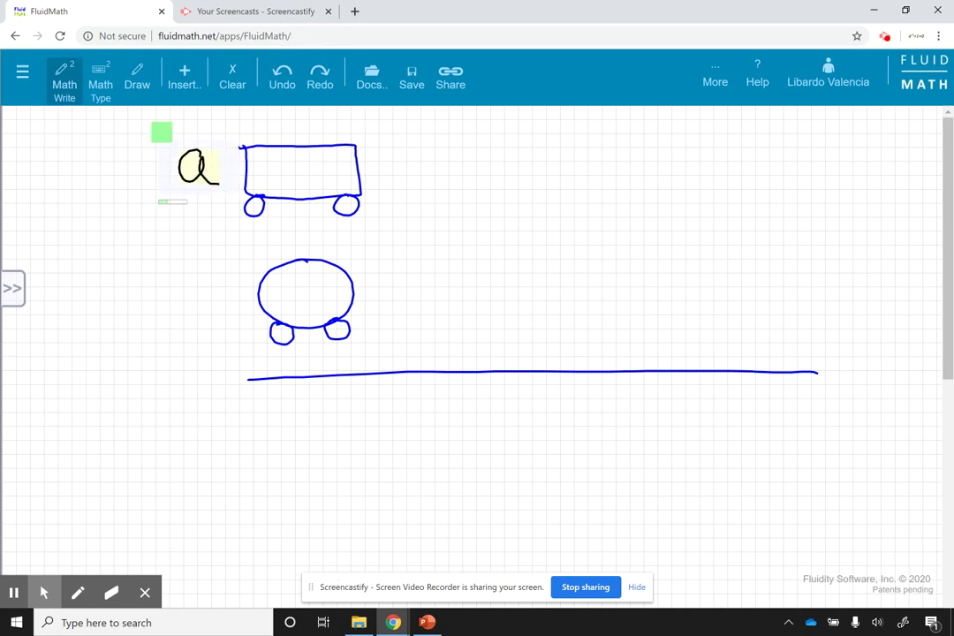
mouse_move(192, 265)
left_mouse_down()
mouse_move(207, 290)
mouse_move(191, 310)
left_mouse_up()
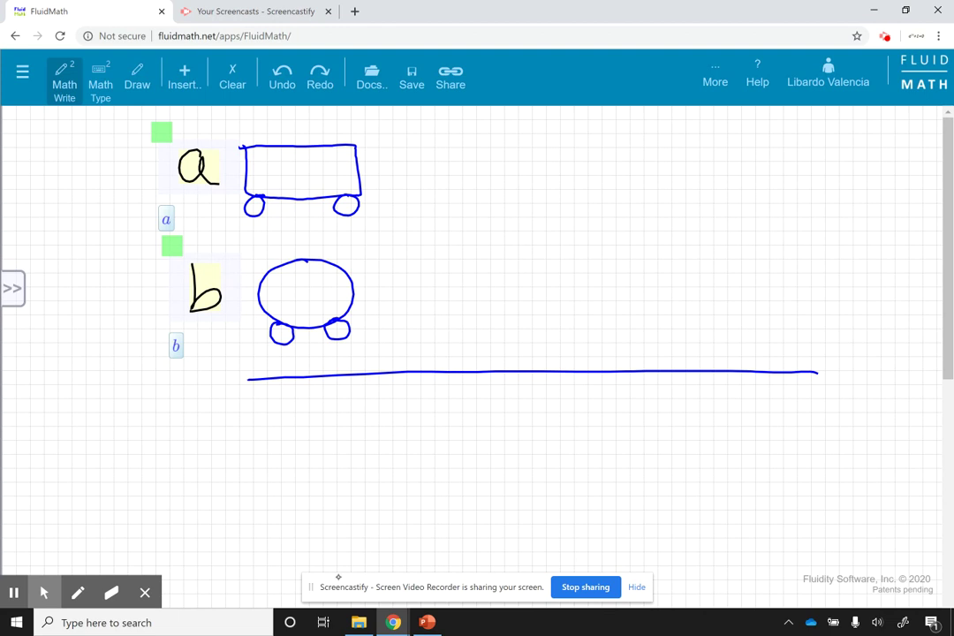
Handwrite the motion equation a_x = 5t below the carts.
mouse_move(80, 437)
left_mouse_down()
mouse_move(85, 469)
mouse_move(107, 473)
mouse_move(92, 474)
mouse_move(151, 448)
left_mouse_up()
mouse_move(131, 459)
left_mouse_down()
mouse_move(188, 439)
mouse_move(176, 458)
left_mouse_up()
mouse_move(223, 413)
left_mouse_down()
mouse_move(233, 460)
mouse_move(238, 433)
left_mouse_up()
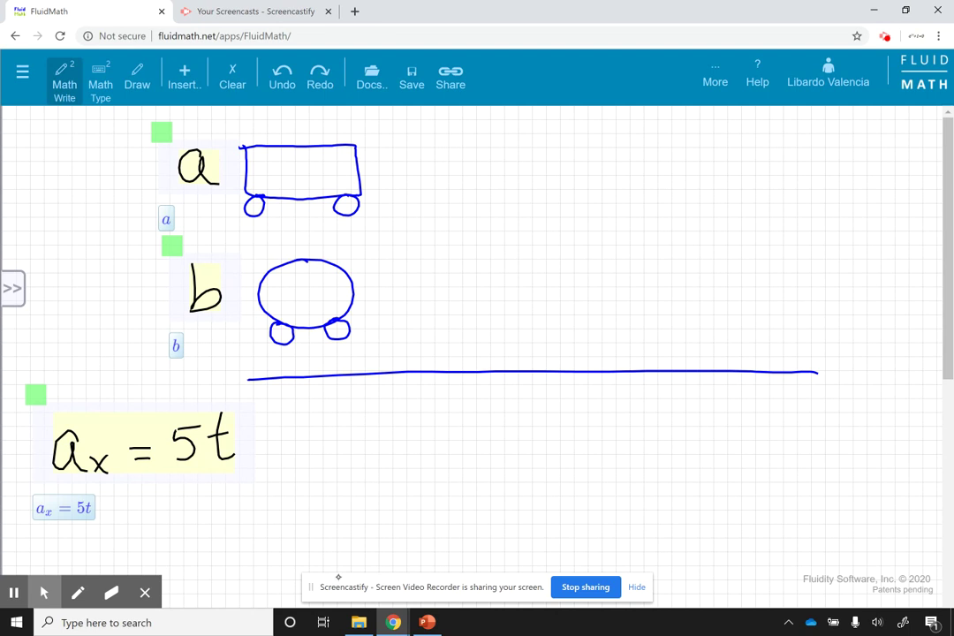
Try to handwrite b_x = t² below the first motion equation, rewriting t² closer to the equals sign, and erase it.
mouse_move(161, 509)
left_mouse_down()
mouse_move(186, 533)
mouse_move(164, 550)
mouse_move(196, 537)
mouse_move(213, 553)
left_mouse_up()
left_click_drag(214, 528, 189, 553)
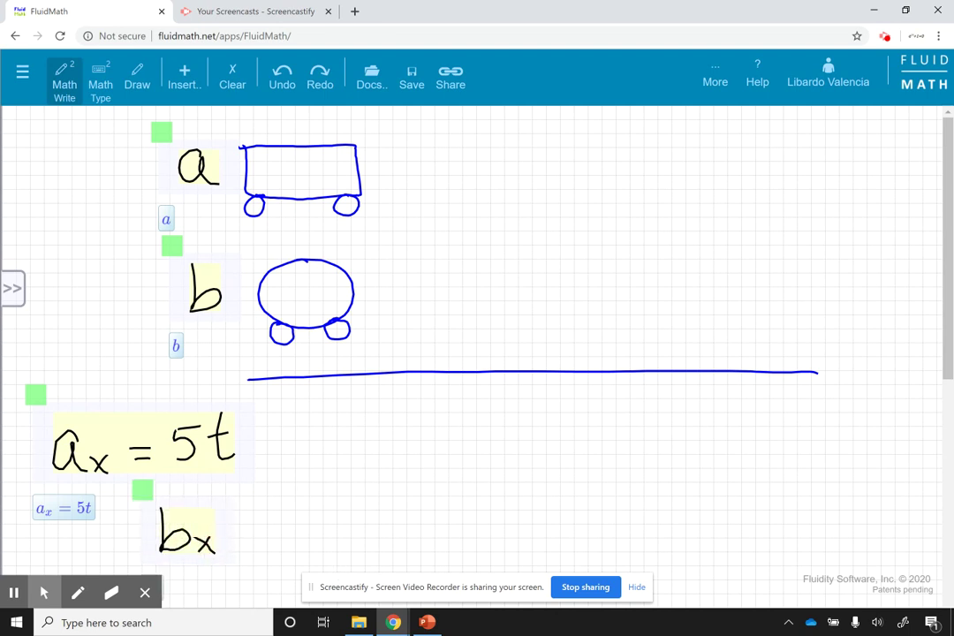
left_click_drag(228, 521, 251, 520)
left_click_drag(229, 535, 252, 533)
mouse_move(284, 494)
left_mouse_down()
mouse_move(297, 534)
mouse_move(300, 511)
mouse_move(319, 510)
left_mouse_up()
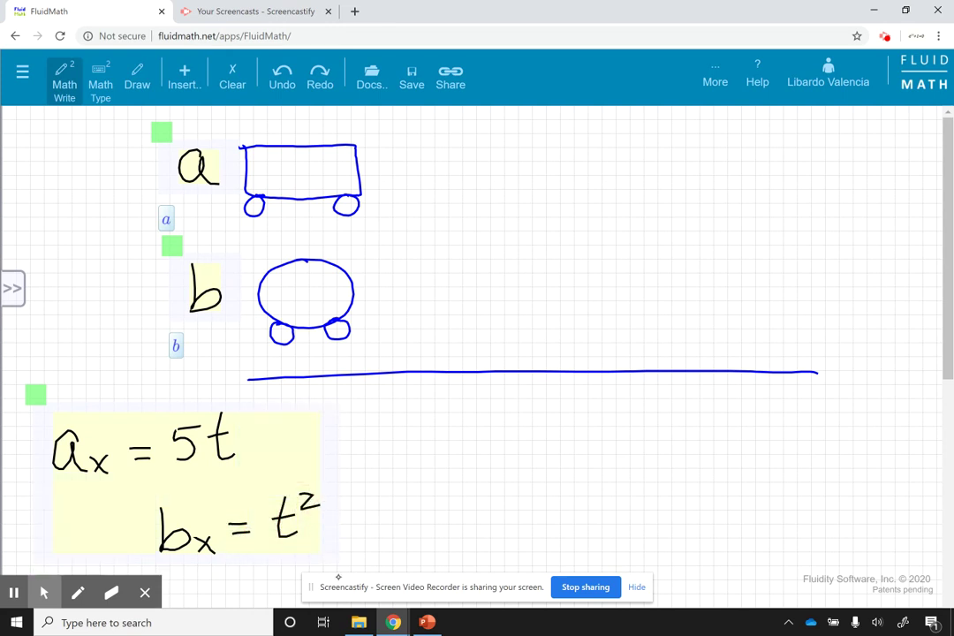
left_click_drag(944, 371, 939, 393)
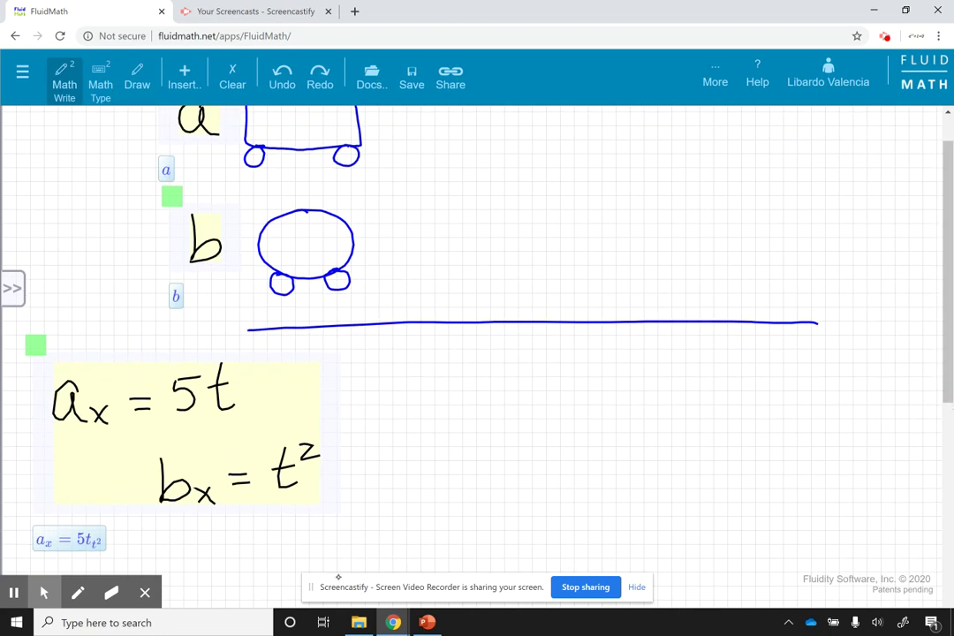
mouse_move(301, 477)
left_mouse_down()
mouse_move(294, 488)
mouse_move(283, 473)
left_mouse_up()
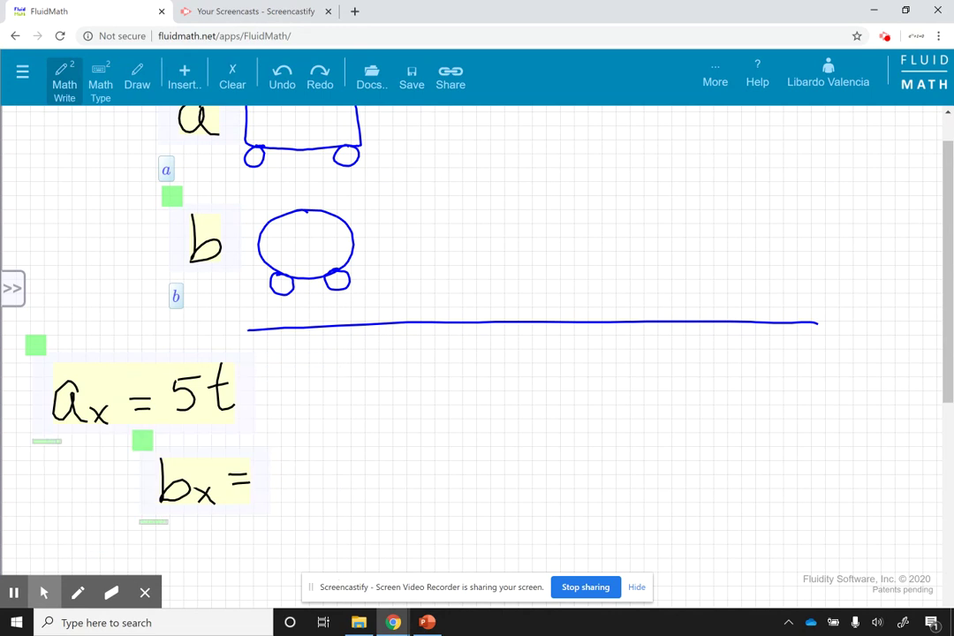
mouse_move(276, 458)
left_mouse_down()
mouse_move(284, 497)
mouse_move(291, 468)
mouse_move(317, 473)
left_mouse_up()
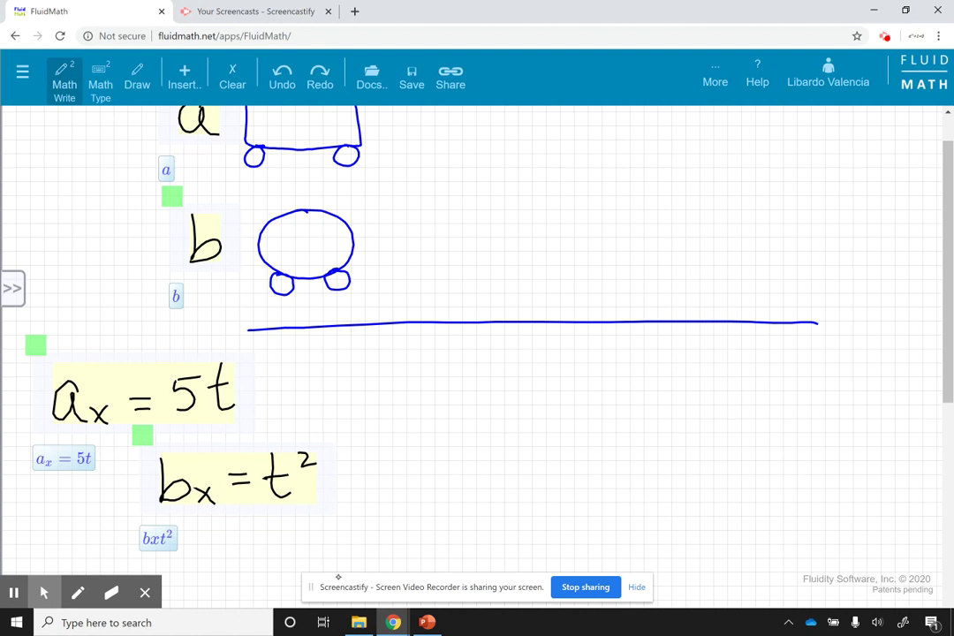
mouse_move(163, 500)
left_mouse_down()
mouse_move(291, 427)
mouse_move(302, 464)
left_mouse_up()
Handwrite b_x = t² in larger strokes below the a_x equation.
left_click_drag(135, 474, 139, 535)
left_click_drag(194, 521, 175, 540)
left_click_drag(175, 522, 196, 543)
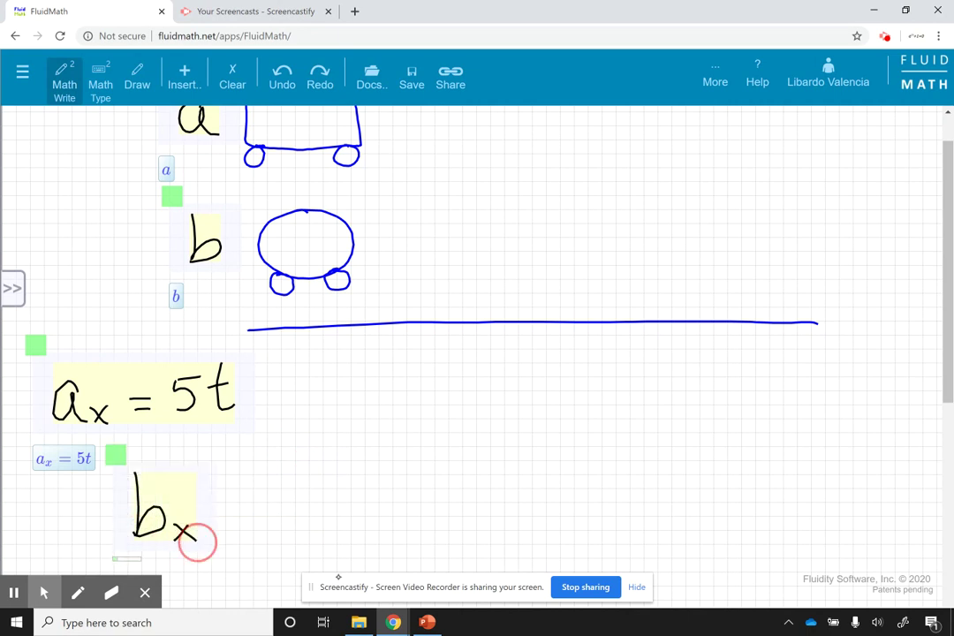
left_click_drag(201, 503, 228, 501)
left_click_drag(200, 512, 277, 515)
left_click_drag(254, 492, 303, 485)
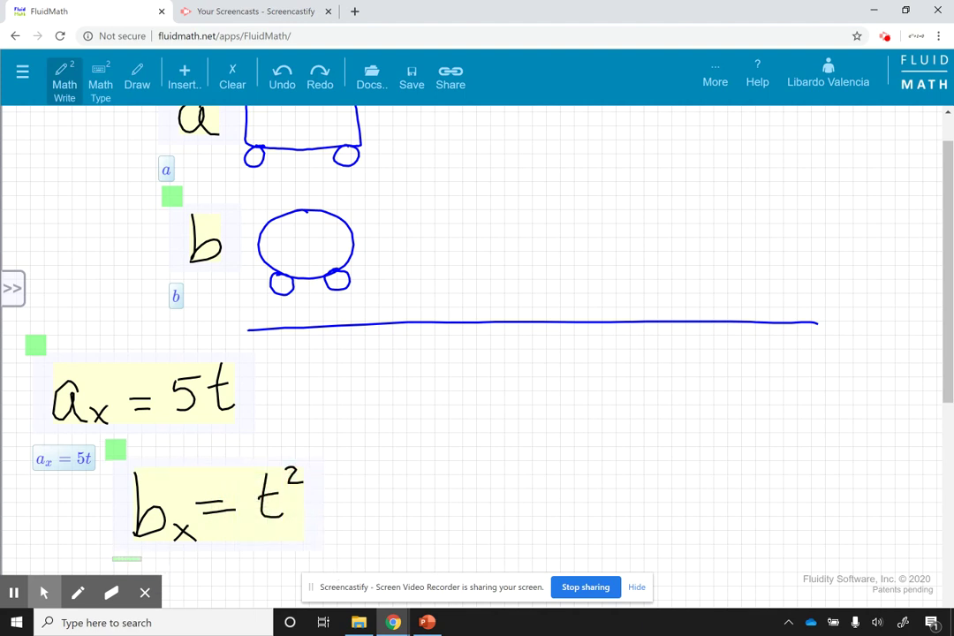
Handwrite 100 under the long line as its length.
mouse_move(941, 389)
left_mouse_down()
mouse_move(943, 423)
mouse_move(944, 334)
left_mouse_up()
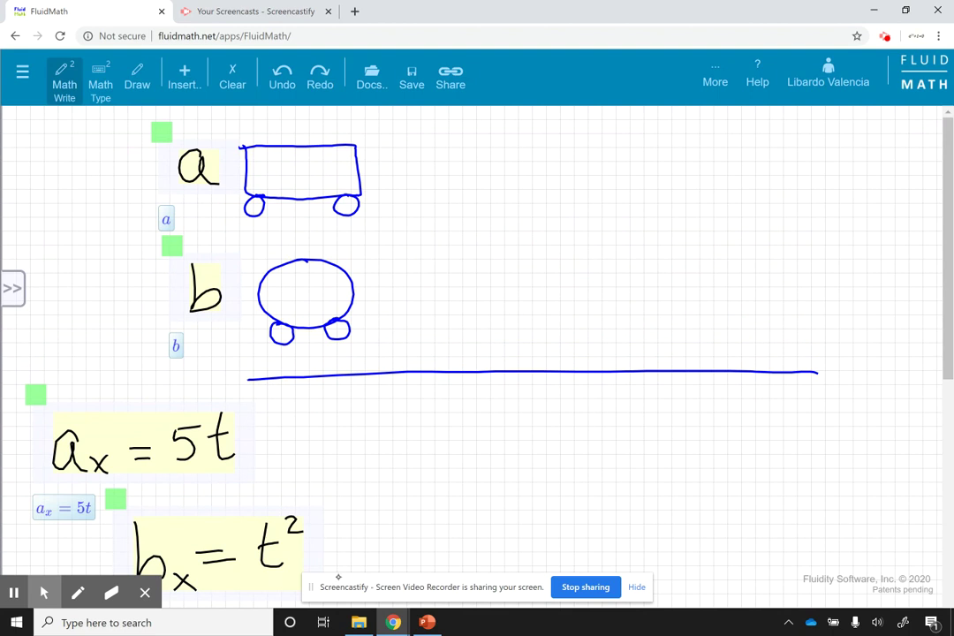
left_click_drag(532, 386, 533, 419)
left_click_drag(564, 386, 591, 386)
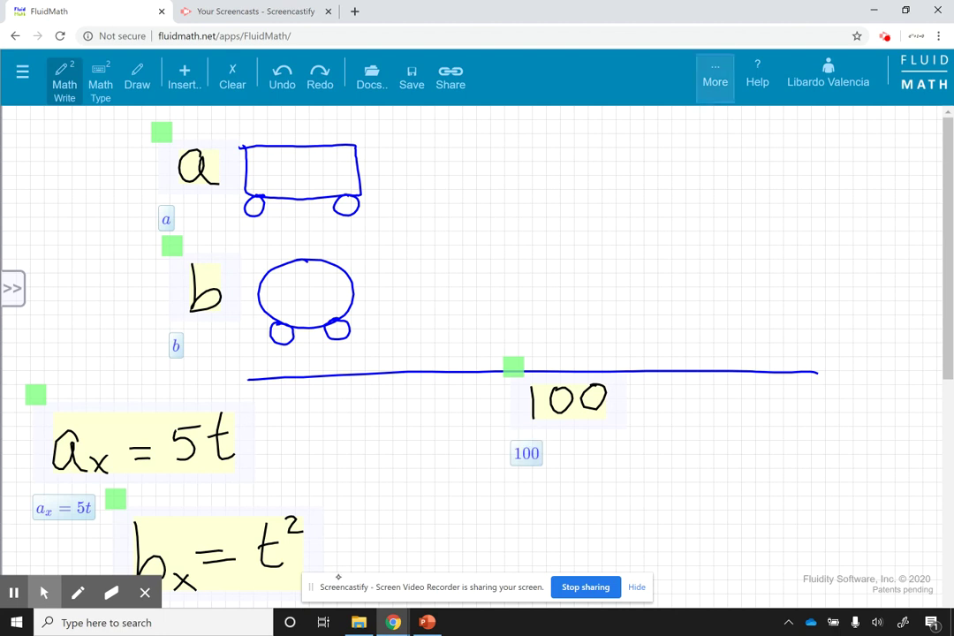
Turn on Animation / Math sketching for the page.
left_click(715, 75)
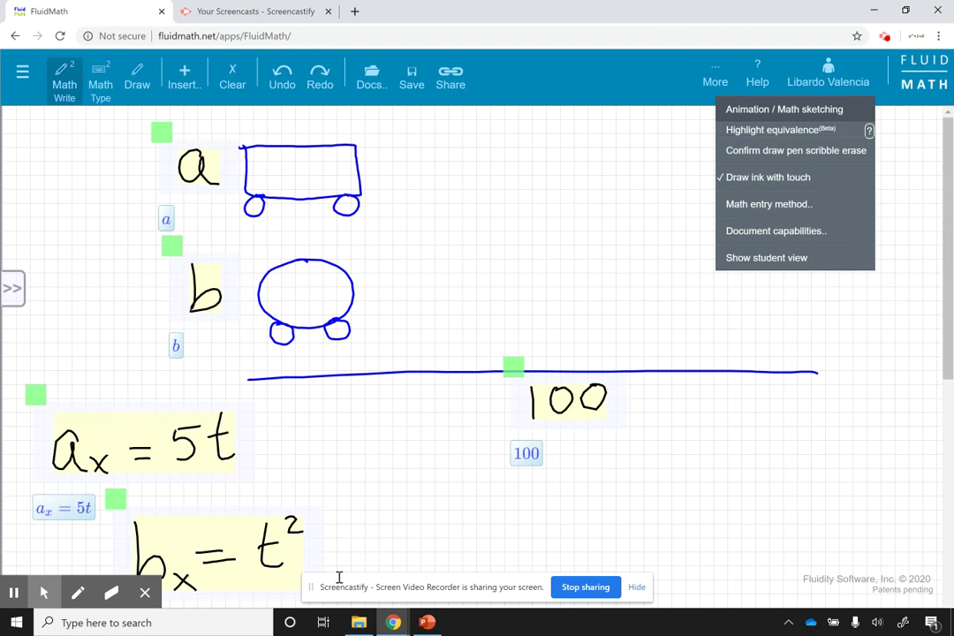
key("Return")
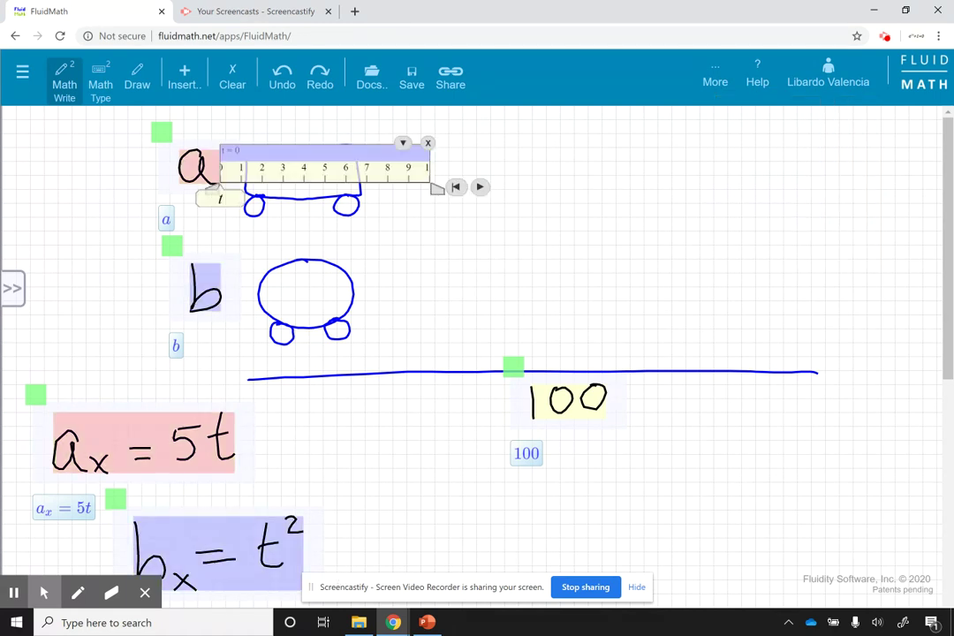
Move the t slider below the 100 label, lengthen it and play the cart animation.
left_click_drag(346, 150, 501, 485)
left_click_drag(593, 523, 864, 523)
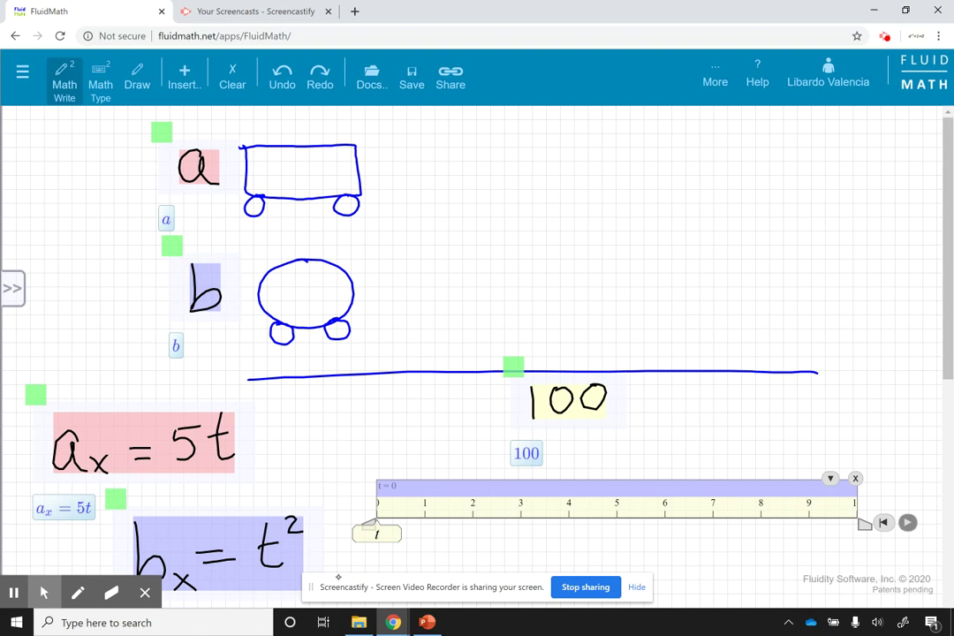
left_click(906, 522)
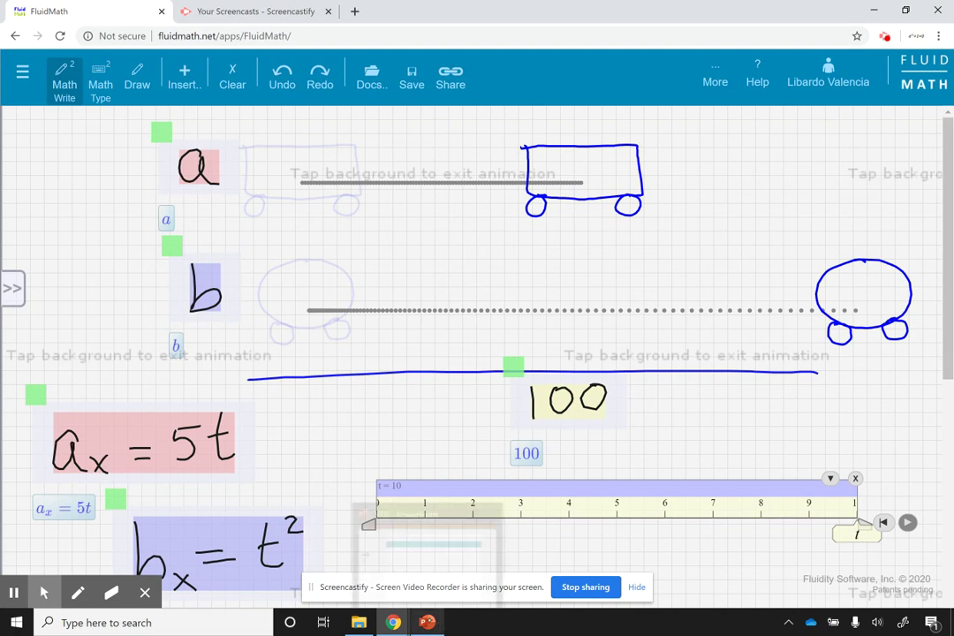
Switch to the PowerPoint presentation and start the slide show from the current slide 7.
key("alt+Tab")
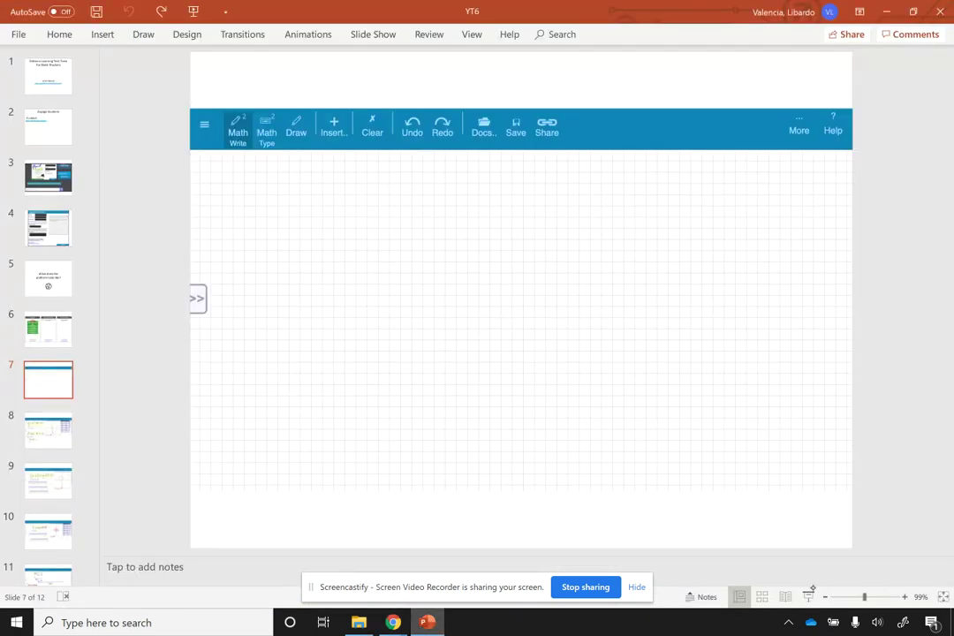
left_click(809, 596)
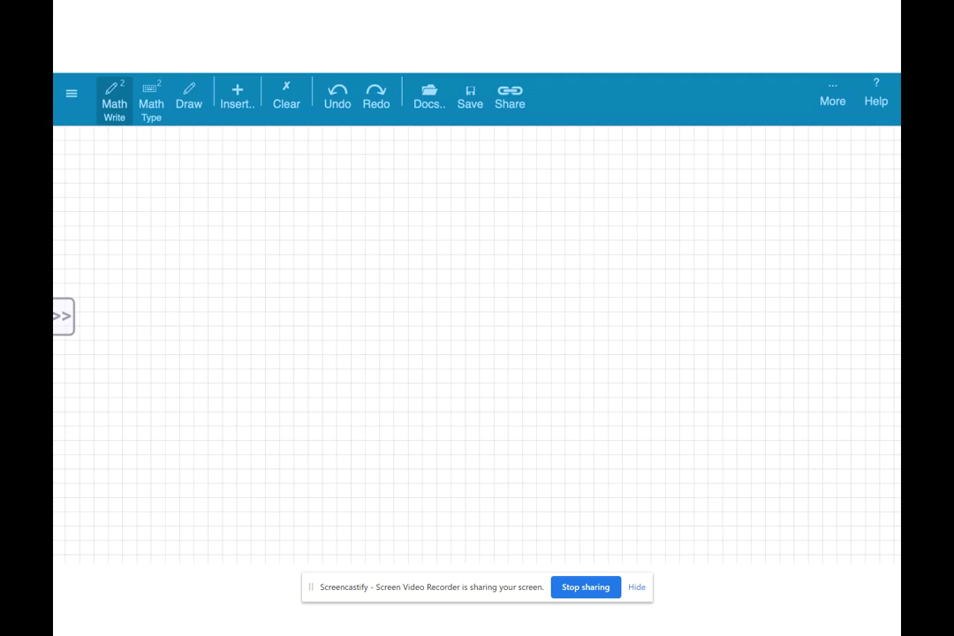